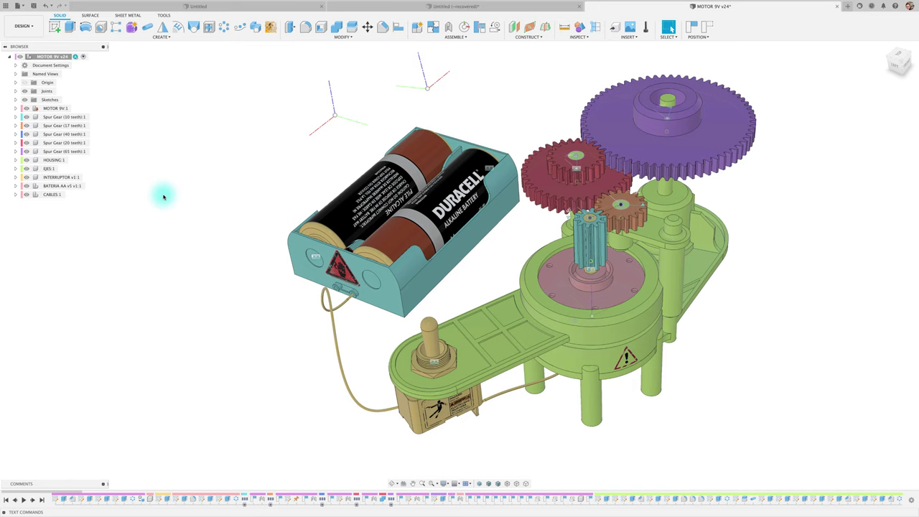
# Step: Orbit and zoom the assembly, then turn the red gear to drive the linked gears
pyautogui.moveTo(164, 196)
pyautogui.keyDown('shift'); pyautogui.mouseDown(button='middle')
pyautogui.moveTo(565, 242)
pyautogui.moveTo(545, 212)
pyautogui.moveTo(543, 194)
pyautogui.moveTo(550, 199)
pyautogui.mouseUp(button='middle'); pyautogui.keyUp('shift')
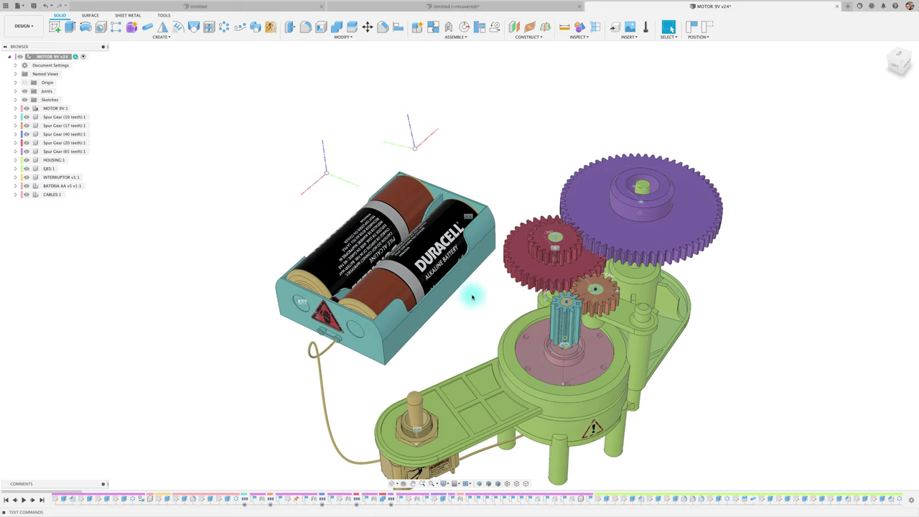
pyautogui.scroll(-2, 472, 296)
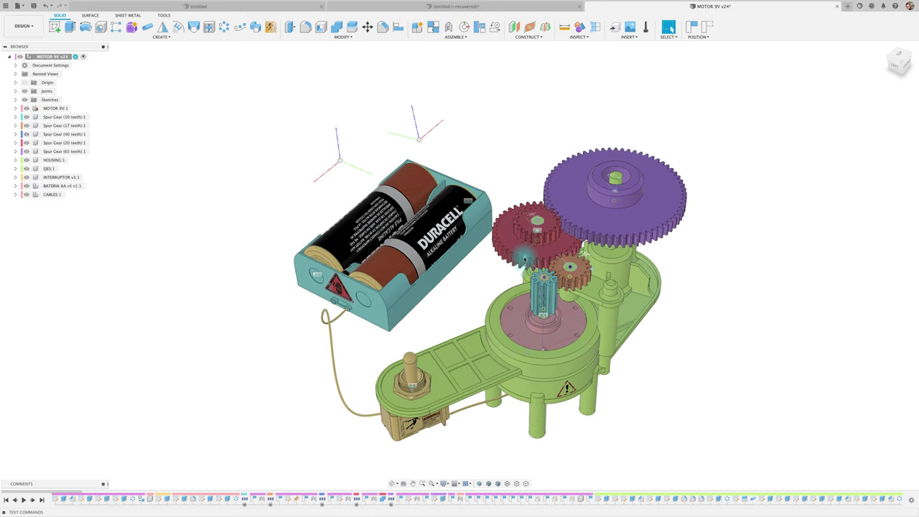
pyautogui.moveTo(524, 259)
pyautogui.mouseDown()
pyautogui.moveTo(516, 219)
pyautogui.moveTo(519, 236)
pyautogui.moveTo(506, 238)
pyautogui.mouseUp()
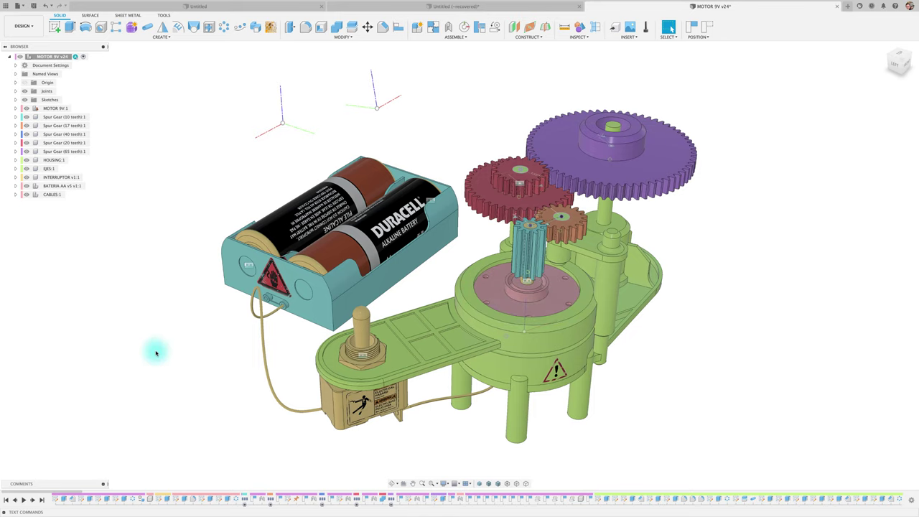
# Step: Orbit the battery holder forward and zoom in around its Duracell label
pyautogui.keyDown('shift'); pyautogui.moveTo(197, 352); pyautogui.dragTo(321, 367, button='middle'); pyautogui.keyUp('shift')
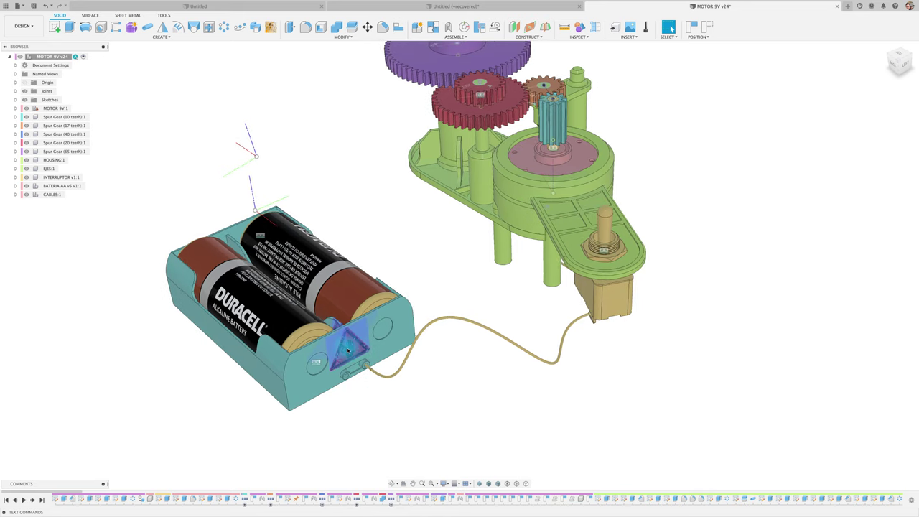
pyautogui.scroll(3, 363, 405)
pyautogui.scroll(5, 362, 406)
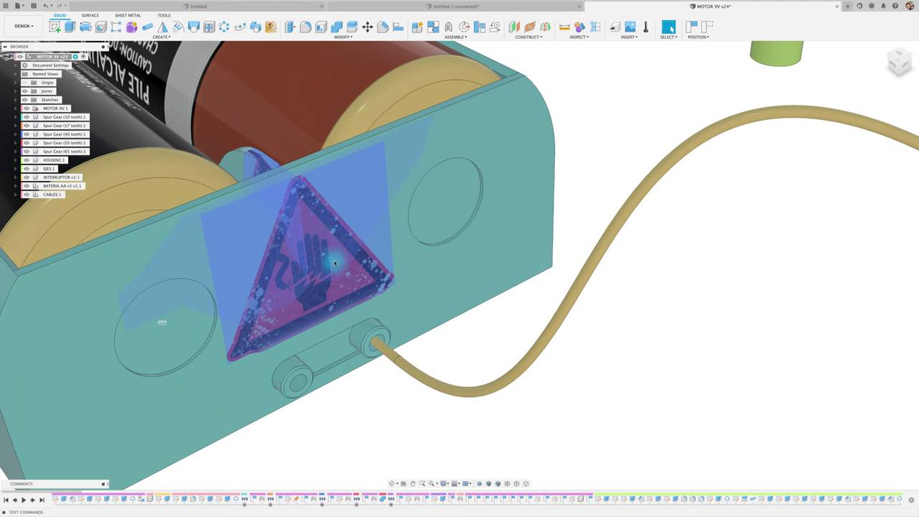
pyautogui.keyDown('shift'); pyautogui.moveTo(357, 247); pyautogui.dragTo(388, 327, button='middle'); pyautogui.keyUp('shift')
pyautogui.scroll(-5, 387, 327)
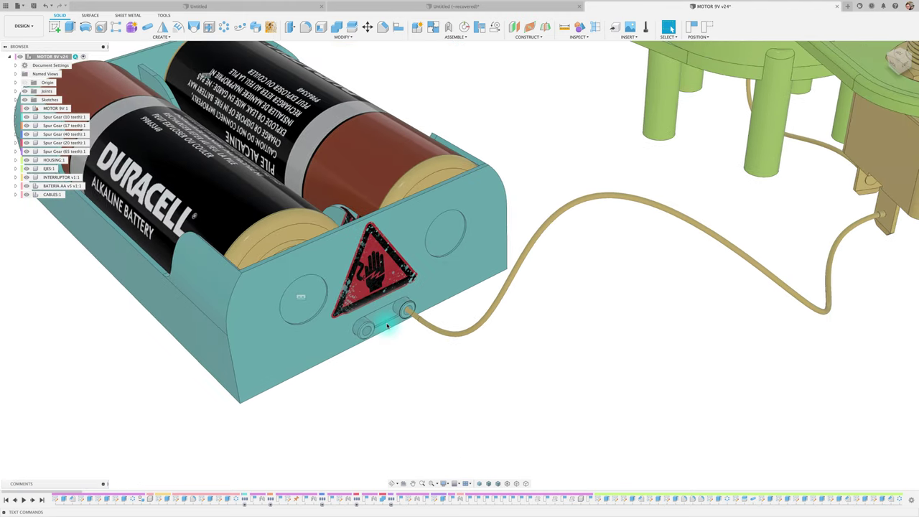
pyautogui.scroll(-1, 387, 327)
pyautogui.keyDown('shift'); pyautogui.scroll(5, 387, 327); pyautogui.keyUp('shift')
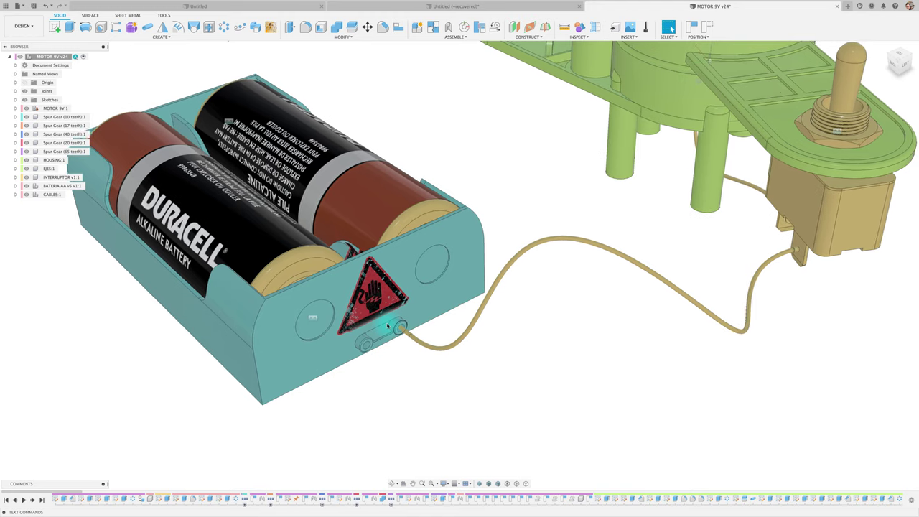
pyautogui.keyDown('shift'); pyautogui.scroll(3, 387, 327); pyautogui.keyUp('shift')
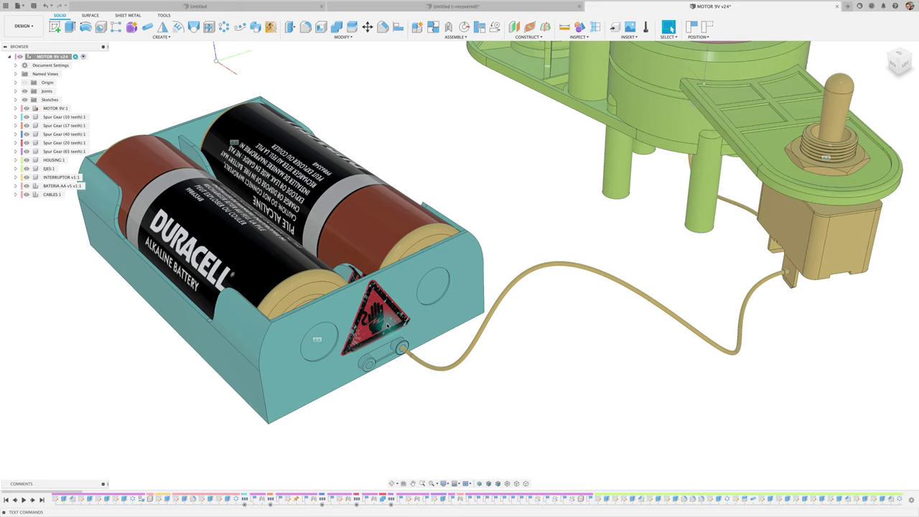
pyautogui.keyDown('shift'); pyautogui.scroll(3, 387, 327); pyautogui.keyUp('shift')
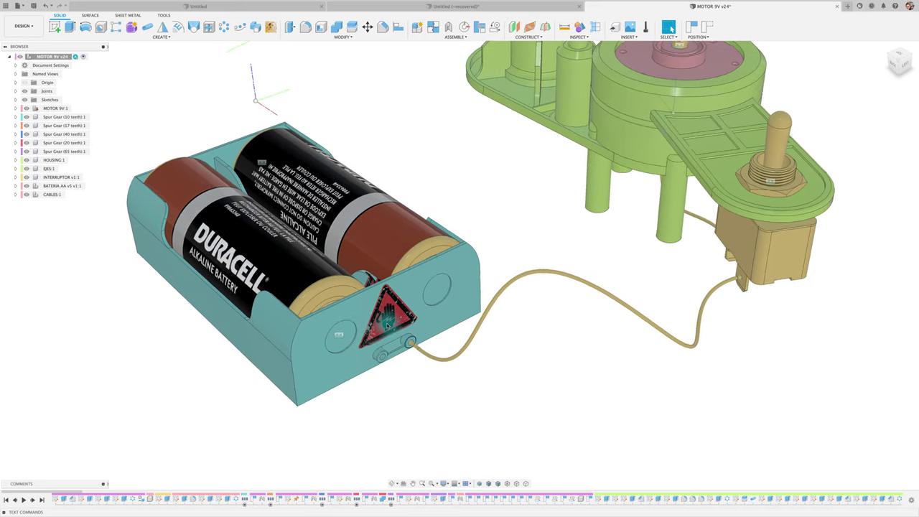
pyautogui.keyDown('shift'); pyautogui.scroll(5, 387, 327); pyautogui.keyUp('shift')
pyautogui.keyDown('shift'); pyautogui.scroll(3, 387, 326); pyautogui.keyUp('shift')
pyautogui.keyDown('shift'); pyautogui.scroll(3, 387, 327); pyautogui.keyUp('shift')
pyautogui.keyDown('shift'); pyautogui.scroll(3, 387, 327); pyautogui.keyUp('shift')
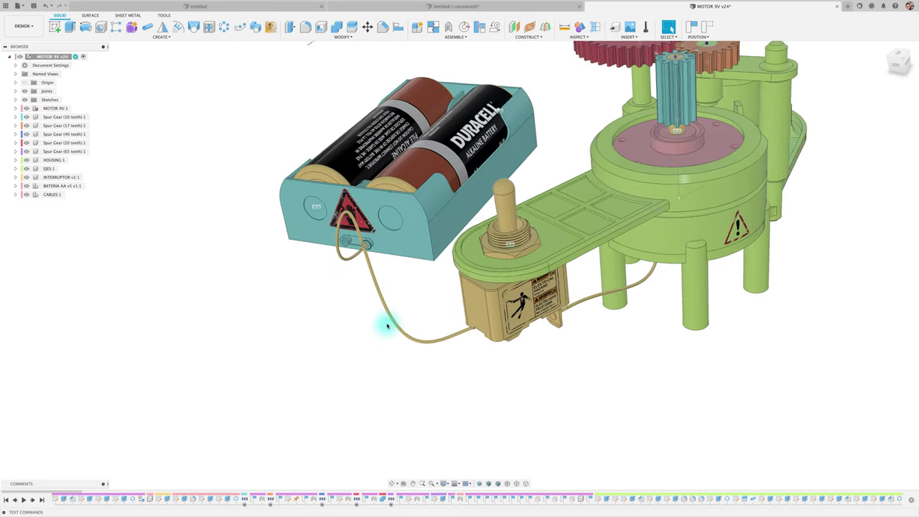
pyautogui.keyDown('shift'); pyautogui.scroll(3, 387, 327); pyautogui.keyUp('shift')
pyautogui.keyDown('shift'); pyautogui.scroll(3, 387, 327); pyautogui.keyUp('shift')
pyautogui.keyDown('shift'); pyautogui.scroll(3, 387, 327); pyautogui.keyUp('shift')
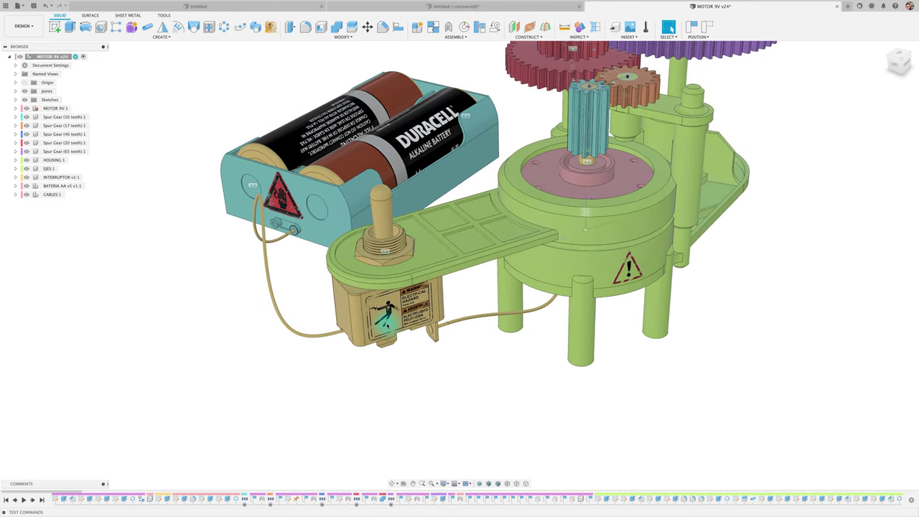
pyautogui.keyDown('shift'); pyautogui.scroll(3, 387, 326); pyautogui.keyUp('shift')
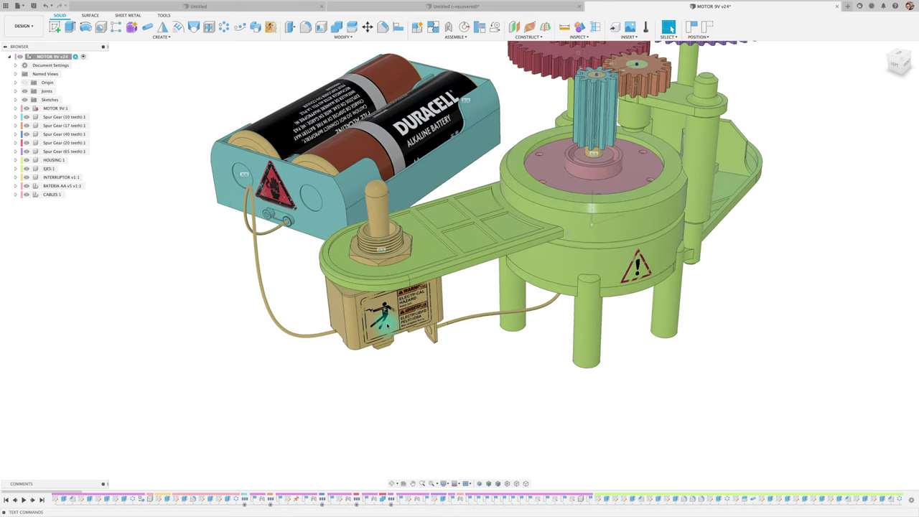
pyautogui.keyDown('shift'); pyautogui.scroll(2, 387, 326); pyautogui.keyUp('shift')
pyautogui.keyDown('shift'); pyautogui.scroll(2, 387, 327); pyautogui.keyUp('shift')
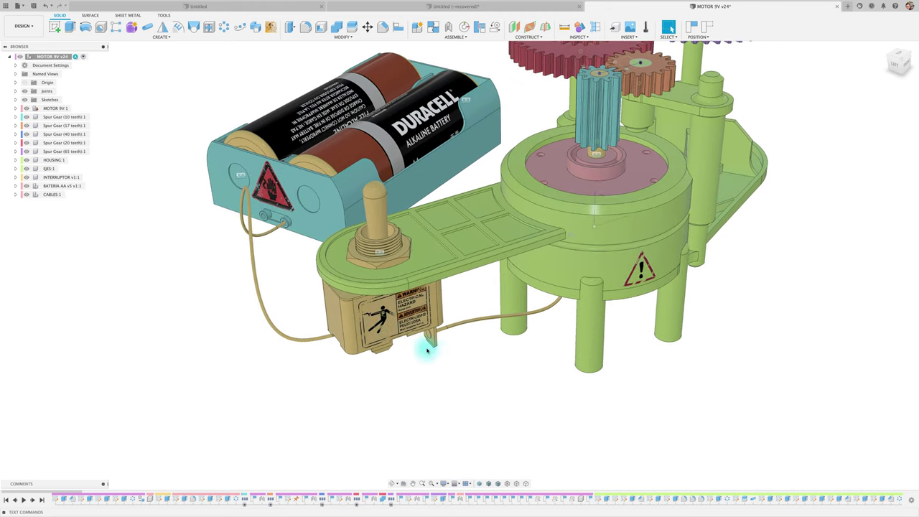
pyautogui.keyDown('shift'); pyautogui.scroll(2, 441, 353); pyautogui.keyUp('shift')
pyautogui.keyDown('shift'); pyautogui.scroll(3, 442, 353); pyautogui.keyUp('shift')
pyautogui.keyDown('shift'); pyautogui.scroll(1, 442, 354); pyautogui.keyUp('shift')
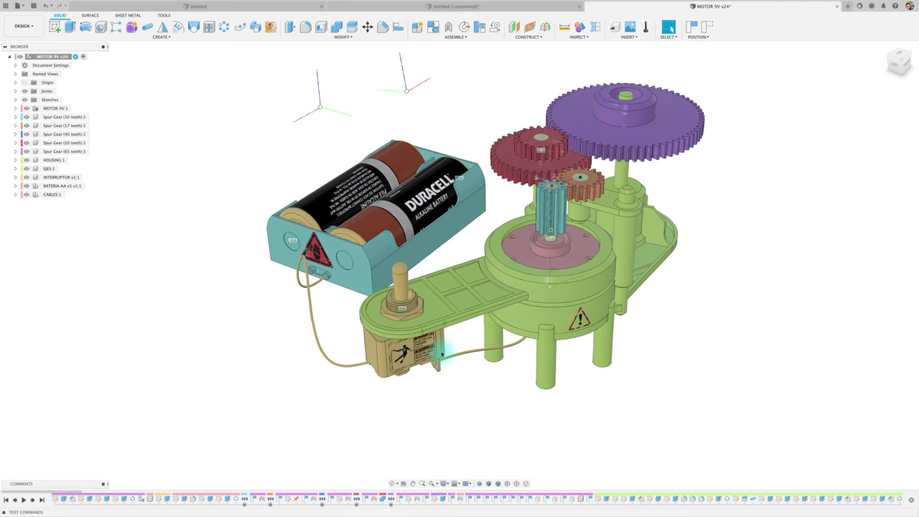
pyautogui.keyDown('shift'); pyautogui.scroll(1, 441, 353); pyautogui.keyUp('shift')
pyautogui.keyDown('shift'); pyautogui.scroll(2, 442, 354); pyautogui.keyUp('shift')
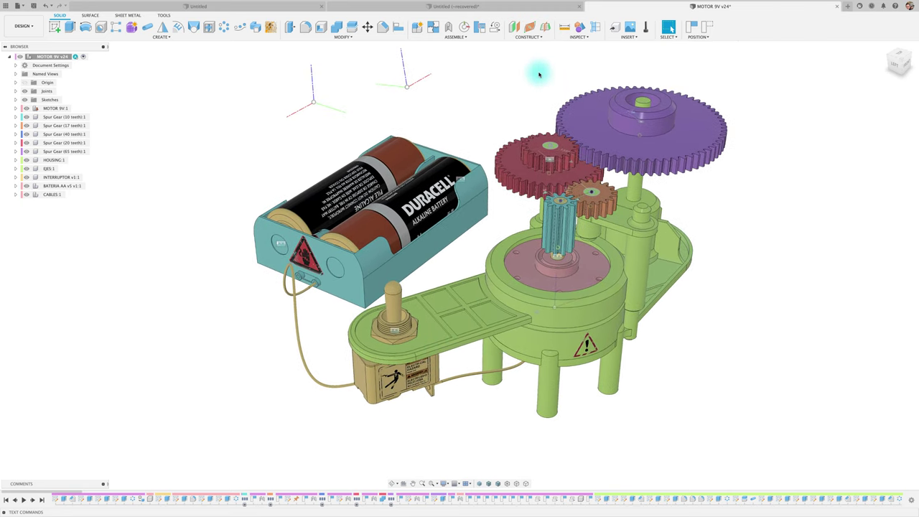
pyautogui.hscroll(2, 537, 74)
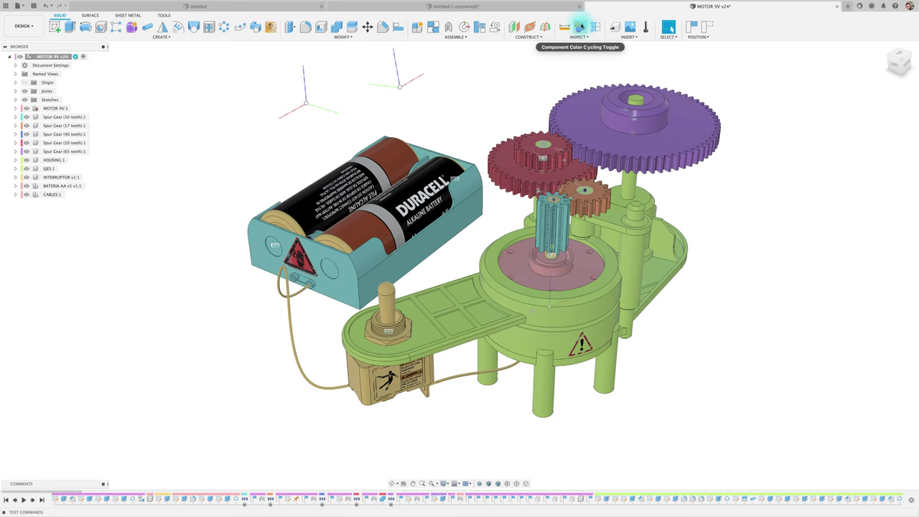
# Step: Turn off component colour cycling to show real materials, then zoom and pan across the assembly
pyautogui.click(581, 28)
pyautogui.scroll(1, 704, 352)
pyautogui.scroll(1, 705, 352)
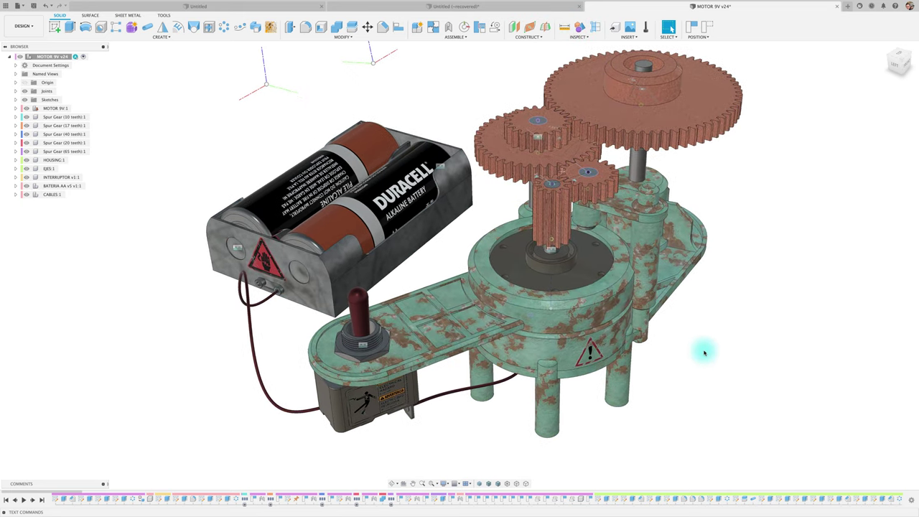
pyautogui.scroll(2, 726, 377)
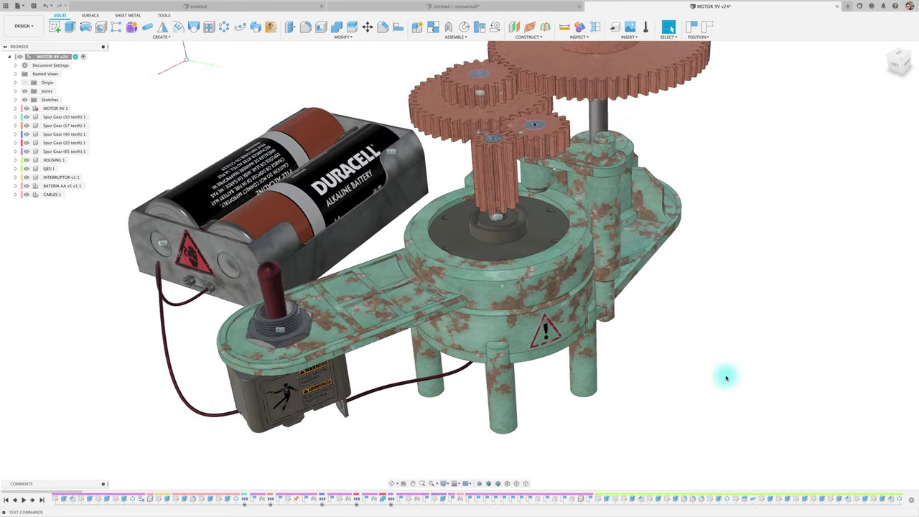
pyautogui.scroll(3, 726, 376)
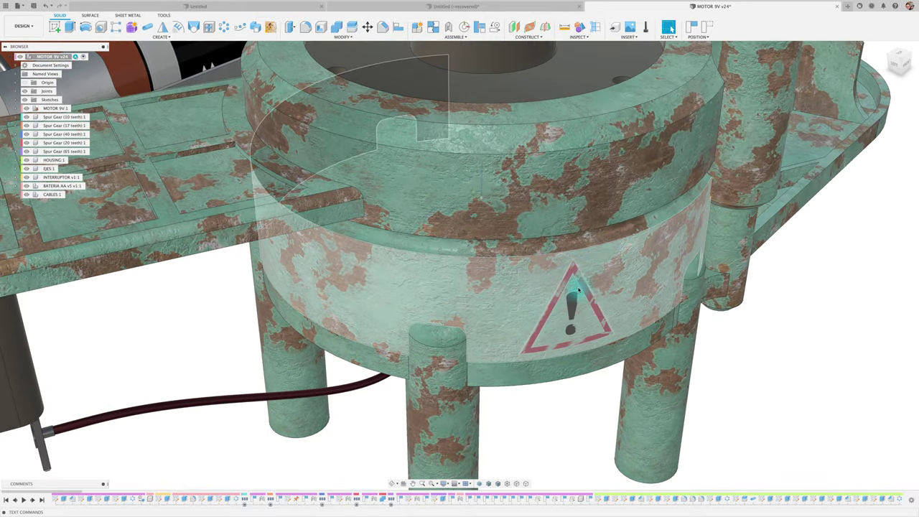
pyautogui.scroll(-2, 582, 431)
pyautogui.scroll(-3, 579, 432)
pyautogui.scroll(-2, 579, 432)
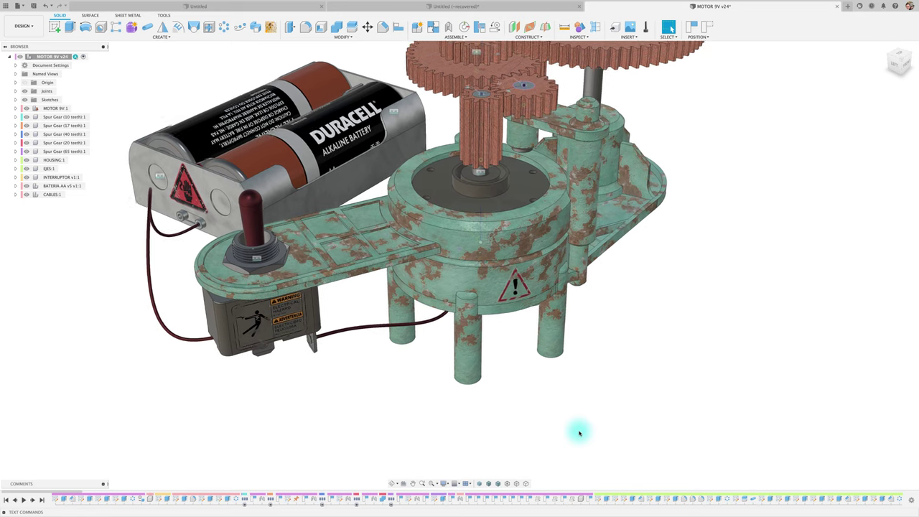
pyautogui.scroll(-2, 579, 432)
pyautogui.scroll(-1, 579, 432)
pyautogui.scroll(-1, 580, 432)
pyautogui.keyDown('shift'); pyautogui.hscroll(-2, 579, 433); pyautogui.keyUp('shift')
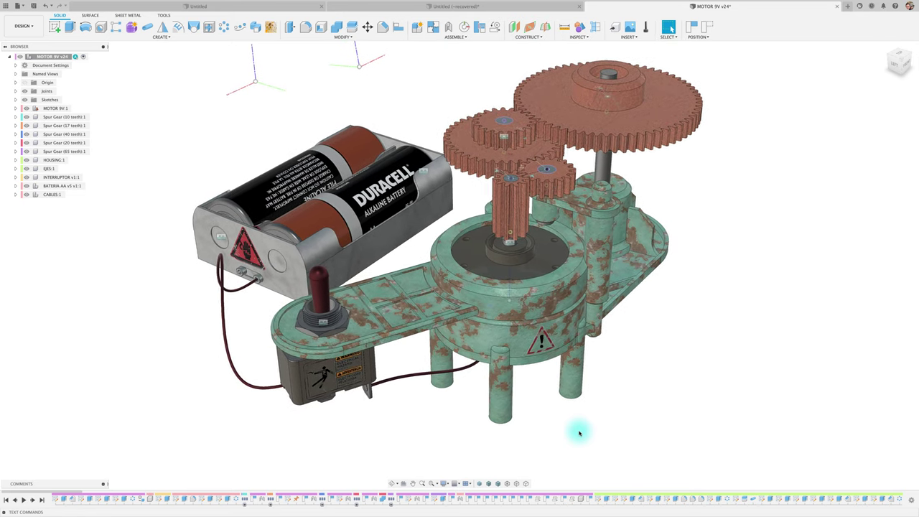
pyautogui.keyDown('shift'); pyautogui.hscroll(-3, 580, 433); pyautogui.keyUp('shift')
pyautogui.keyDown('shift'); pyautogui.hscroll(-3, 579, 432); pyautogui.keyUp('shift')
pyautogui.keyDown('shift'); pyautogui.hscroll(-2, 579, 432); pyautogui.keyUp('shift')
pyautogui.keyDown('shift'); pyautogui.hscroll(-2, 580, 432); pyautogui.keyUp('shift')
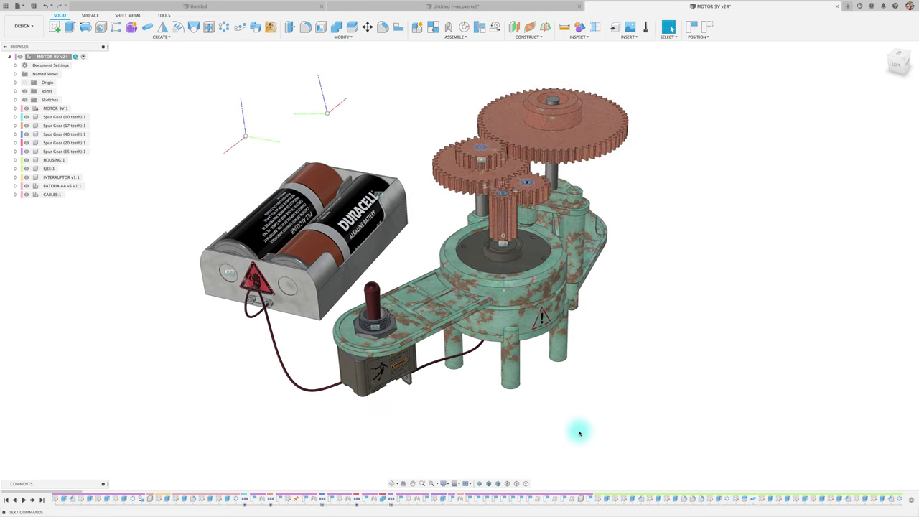
pyautogui.keyDown('shift'); pyautogui.hscroll(-3, 579, 433); pyautogui.keyUp('shift')
pyautogui.keyDown('shift'); pyautogui.hscroll(-3, 580, 432); pyautogui.keyUp('shift')
pyautogui.keyDown('shift'); pyautogui.hscroll(-3, 579, 432); pyautogui.keyUp('shift')
pyautogui.keyDown('shift'); pyautogui.hscroll(-3, 579, 433); pyautogui.keyUp('shift')
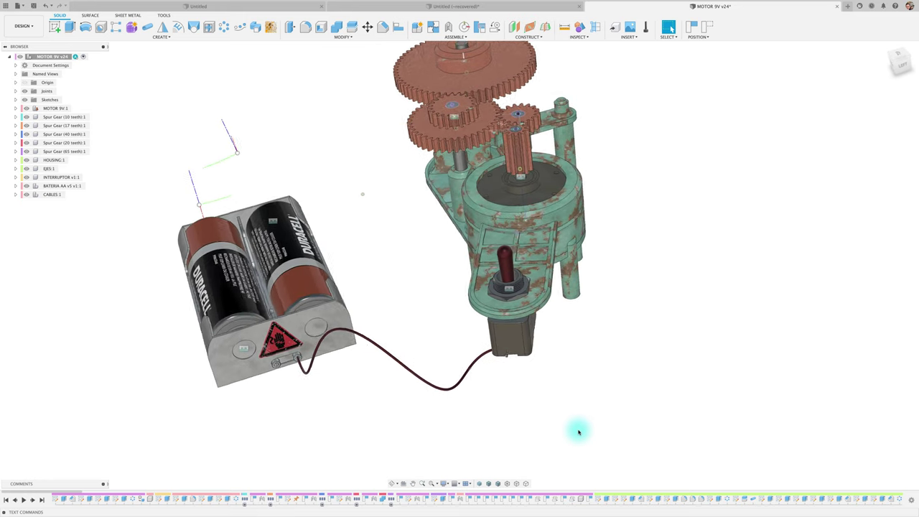
pyautogui.keyDown('shift'); pyautogui.hscroll(-2, 579, 433); pyautogui.keyUp('shift')
pyautogui.keyDown('shift'); pyautogui.hscroll(-3, 580, 432); pyautogui.keyUp('shift')
pyautogui.keyDown('shift'); pyautogui.hscroll(-1, 579, 432); pyautogui.keyUp('shift')
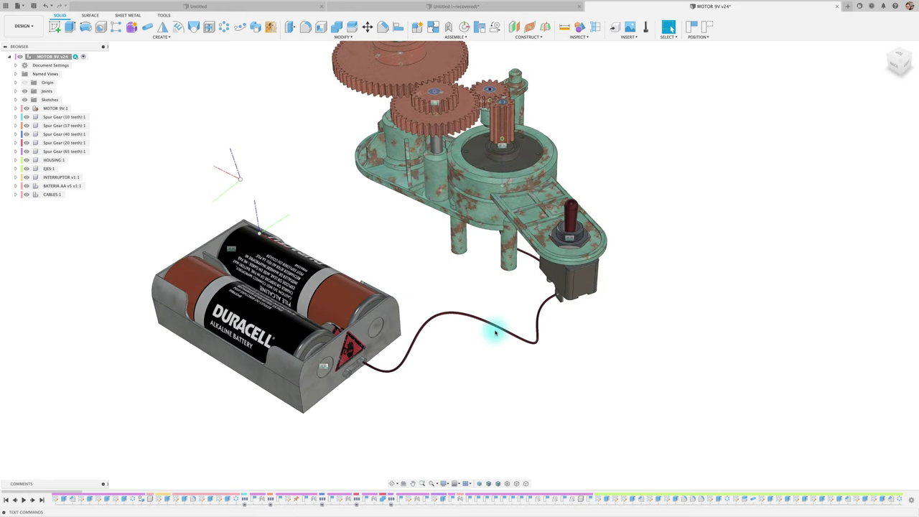
pyautogui.keyDown('shift'); pyautogui.hscroll(-3, 495, 382); pyautogui.keyUp('shift')
pyautogui.keyDown('shift'); pyautogui.hscroll(-3, 495, 382); pyautogui.keyUp('shift')
pyautogui.keyDown('shift'); pyautogui.hscroll(-3, 495, 382); pyautogui.keyUp('shift')
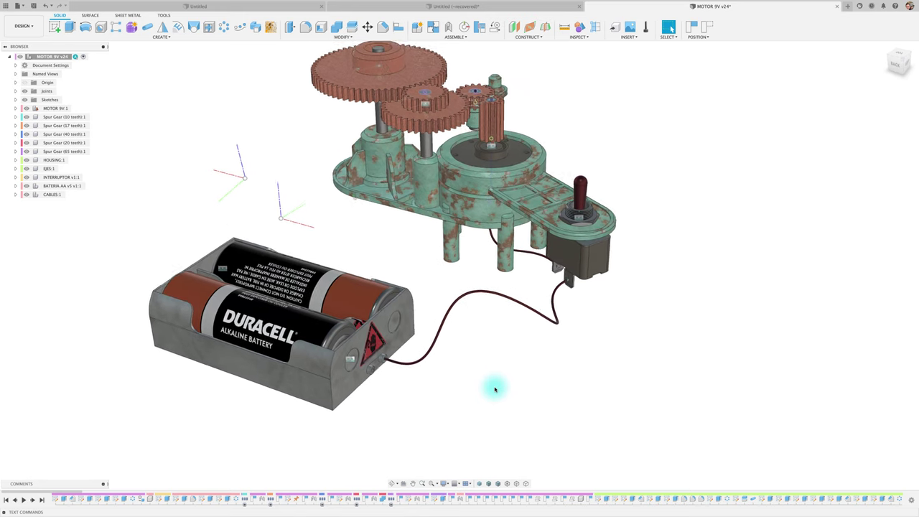
pyautogui.keyDown('shift'); pyautogui.hscroll(-3, 475, 386); pyautogui.keyUp('shift')
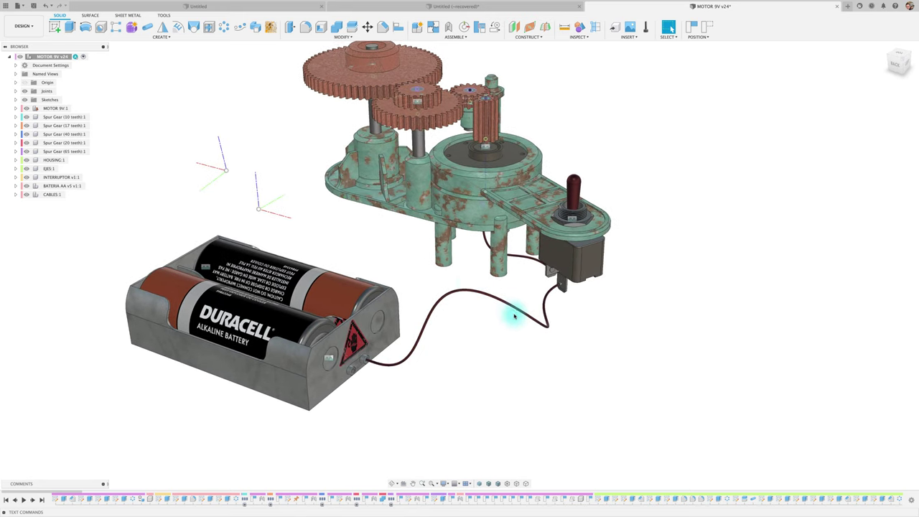
pyautogui.keyDown('shift'); pyautogui.hscroll(-3, 549, 323); pyautogui.keyUp('shift')
pyautogui.keyDown('shift'); pyautogui.hscroll(-3, 550, 338); pyautogui.keyUp('shift')
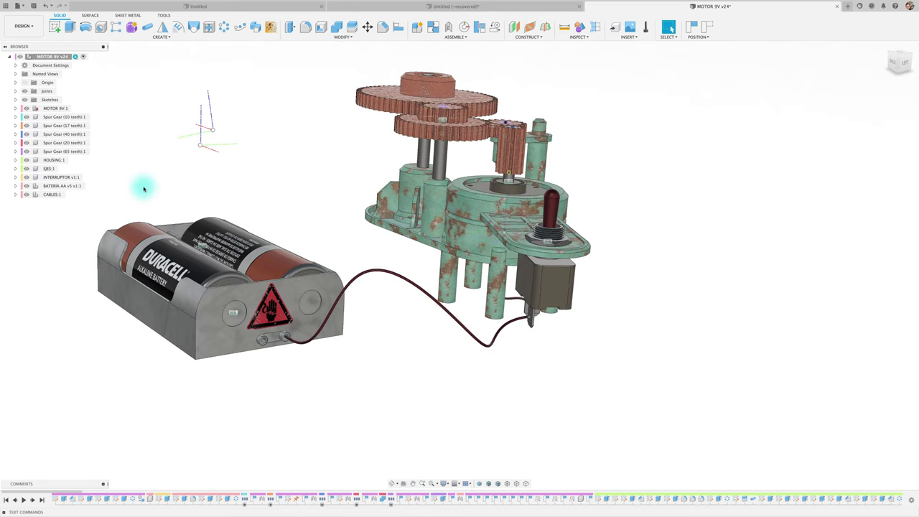
pyautogui.click(50, 195)
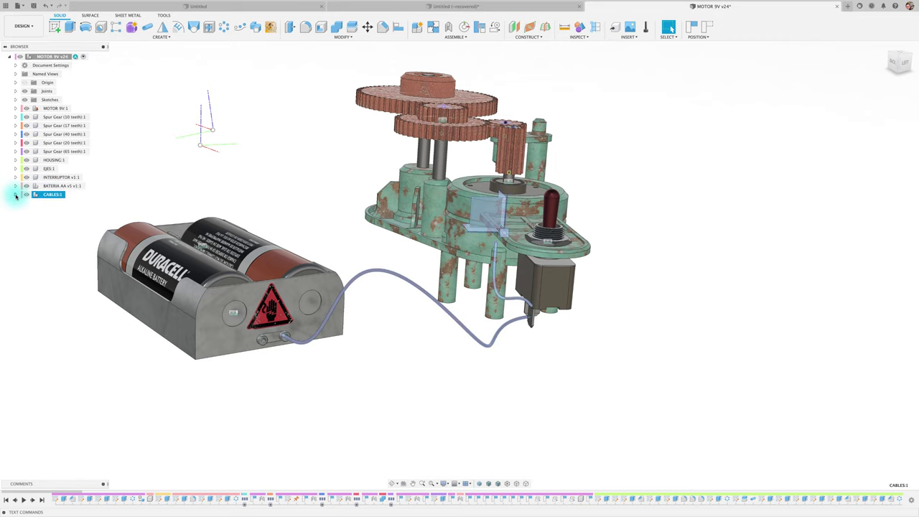
pyautogui.click(59, 211)
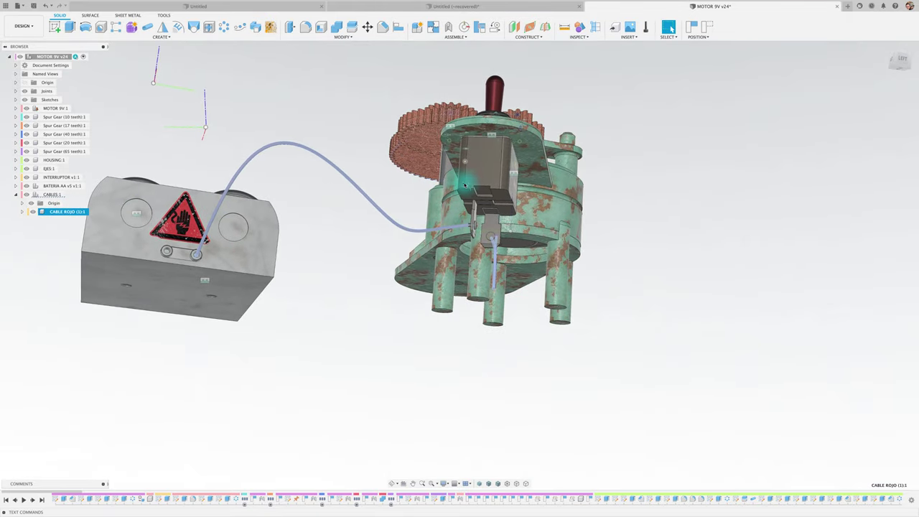
pyautogui.moveTo(338, 212)
pyautogui.keyDown('shift'); pyautogui.mouseDown(button='middle')
pyautogui.moveTo(421, 199)
pyautogui.moveTo(433, 259)
pyautogui.moveTo(404, 288)
pyautogui.moveTo(441, 323)
pyautogui.moveTo(447, 185)
pyautogui.moveTo(441, 324)
pyautogui.moveTo(361, 303)
pyautogui.moveTo(409, 305)
pyautogui.moveTo(431, 272)
pyautogui.mouseUp(button='middle'); pyautogui.keyUp('shift')
pyautogui.click(580, 27)
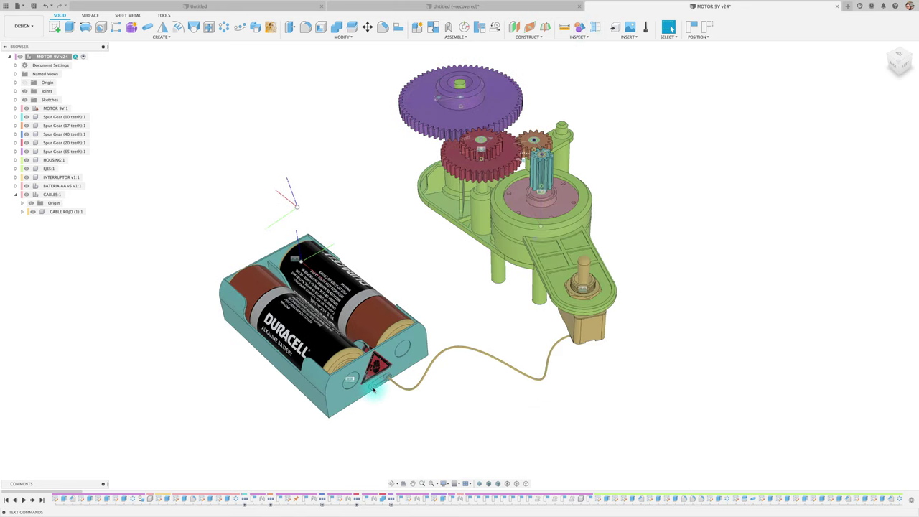
pyautogui.keyDown('shift'); pyautogui.moveTo(374, 390); pyautogui.dragTo(522, 328, button='middle'); pyautogui.keyUp('shift')
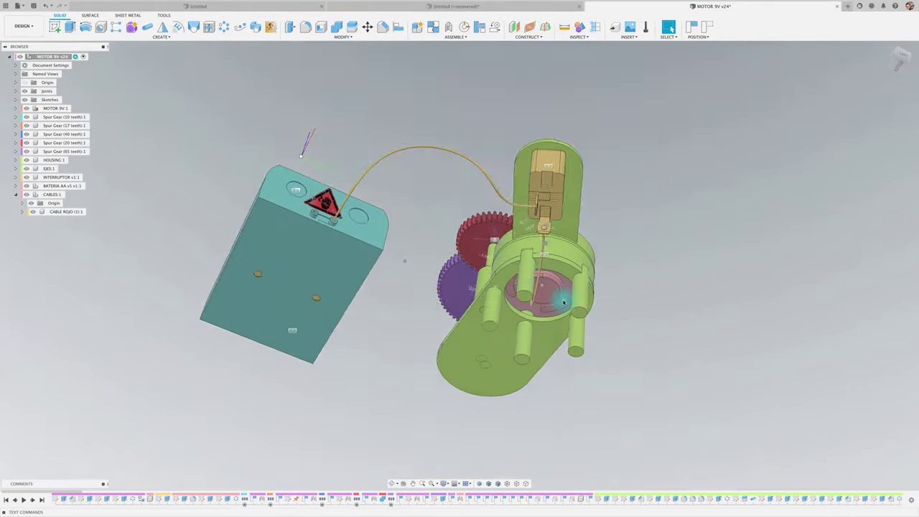
pyautogui.moveTo(564, 302)
pyautogui.keyDown('shift'); pyautogui.mouseDown(button='middle')
pyautogui.moveTo(528, 292)
pyautogui.moveTo(446, 349)
pyautogui.moveTo(318, 248)
pyautogui.moveTo(212, 249)
pyautogui.mouseUp(button='middle'); pyautogui.keyUp('shift')
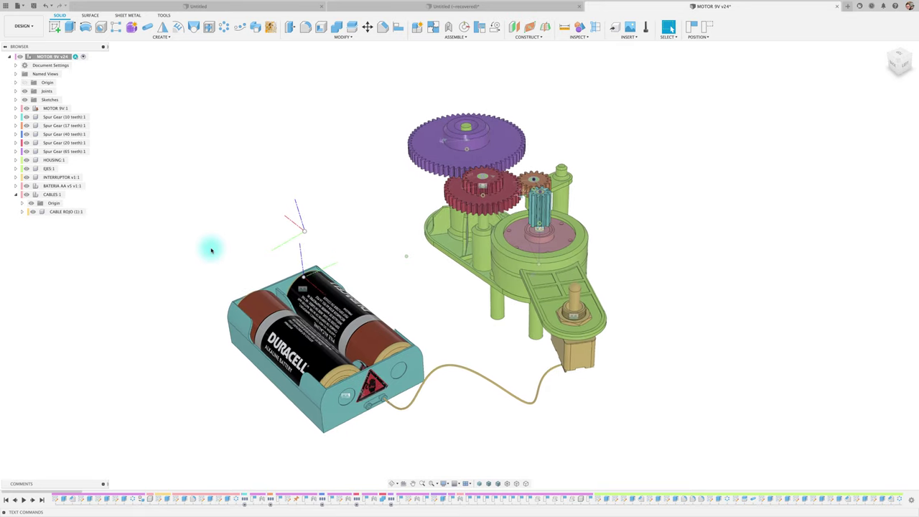
pyautogui.click(39, 195)
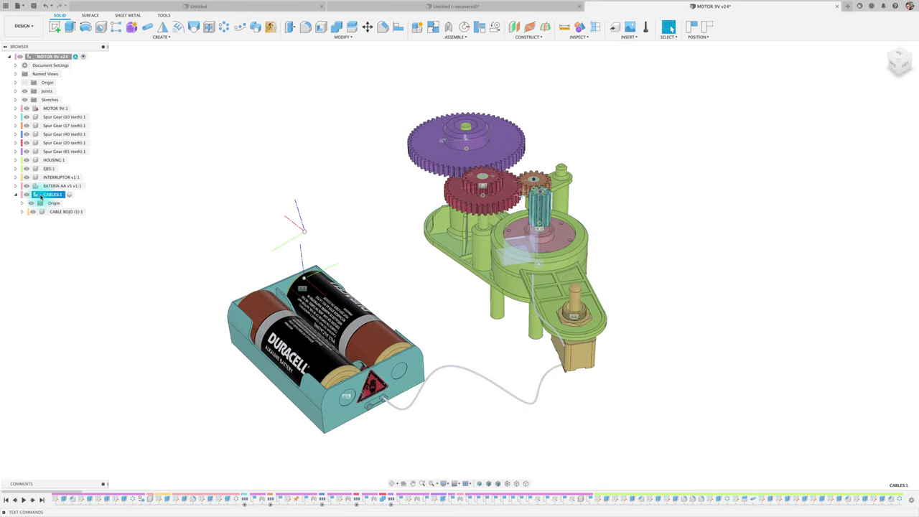
# Step: Activate CABLES and hide the top, pink and motor-shaft spur gears
pyautogui.doubleClick(56, 195)
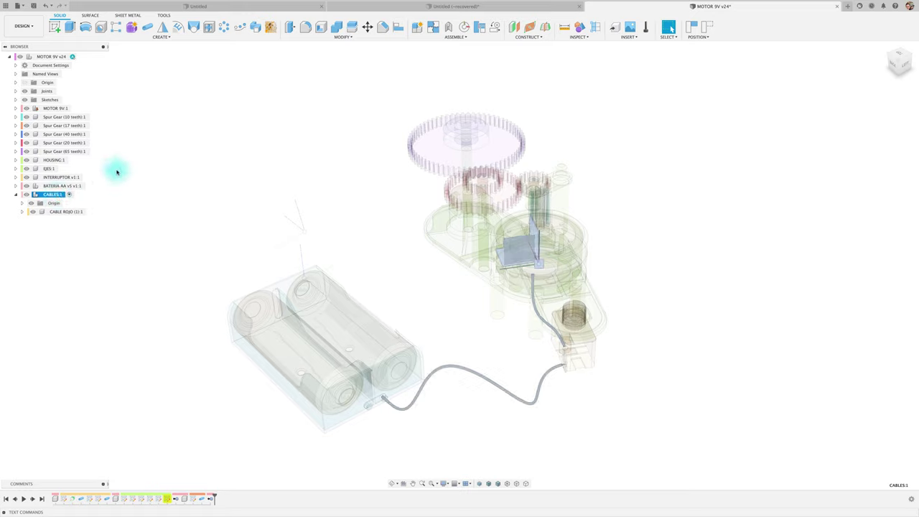
pyautogui.click(26, 151)
pyautogui.click(26, 143)
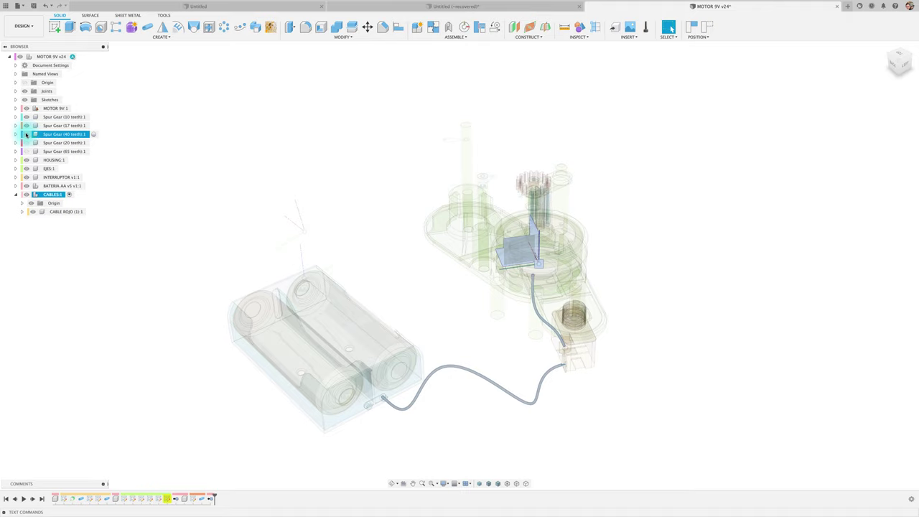
pyautogui.click(27, 118)
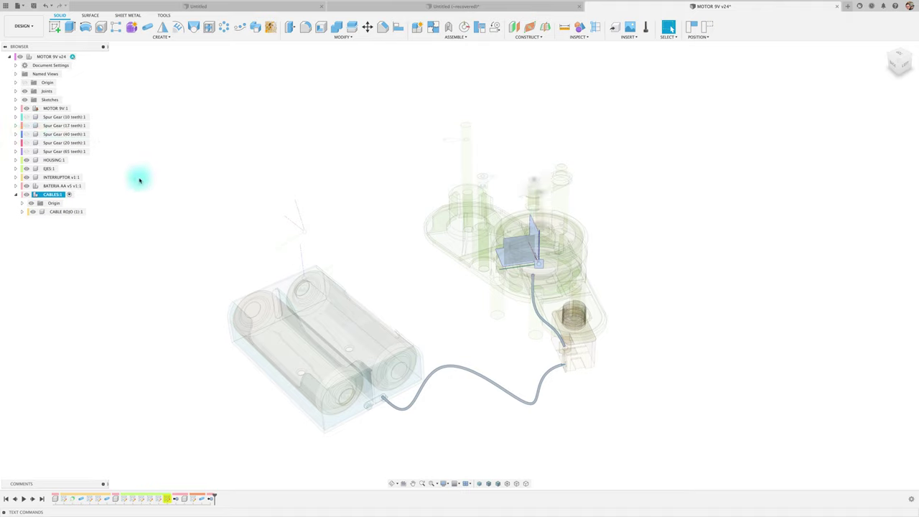
pyautogui.click(212, 215)
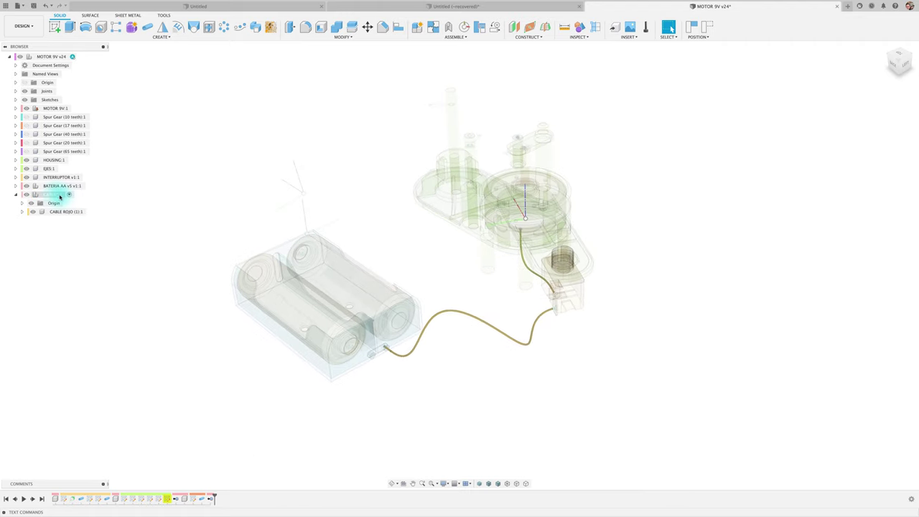
pyautogui.rightClick(57, 195)
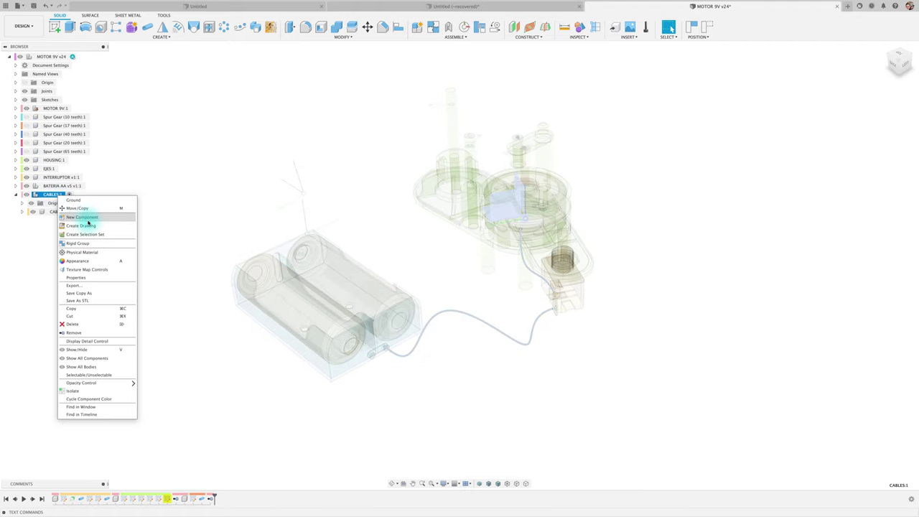
# Step: Create a new component named CABLE NEGRO inside CABLES
pyautogui.click(91, 217)
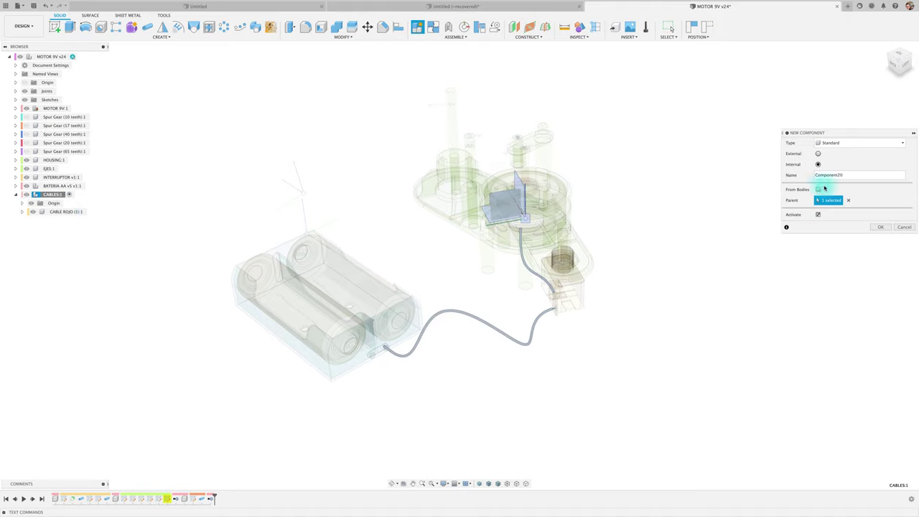
pyautogui.moveTo(845, 175); pyautogui.dragTo(783, 179)
pyautogui.write('CABLE NEGRO')
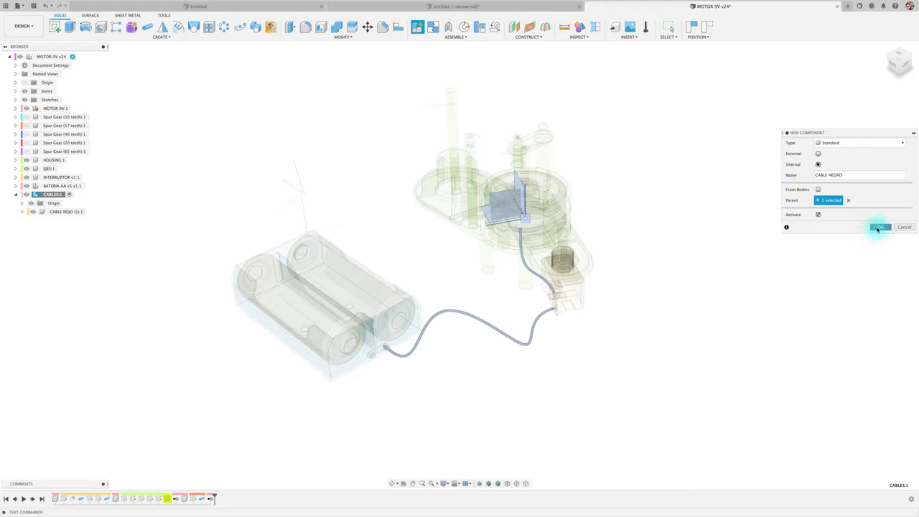
pyautogui.click(880, 226)
pyautogui.doubleClick(72, 221)
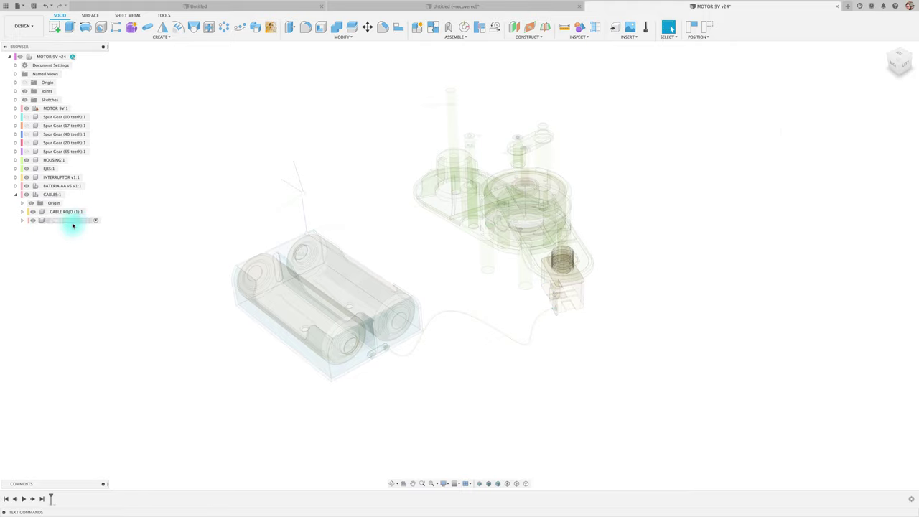
# Step: Dismiss the rename so CABLE NEGRO (2):1 keeps its name
pyautogui.press('Return')
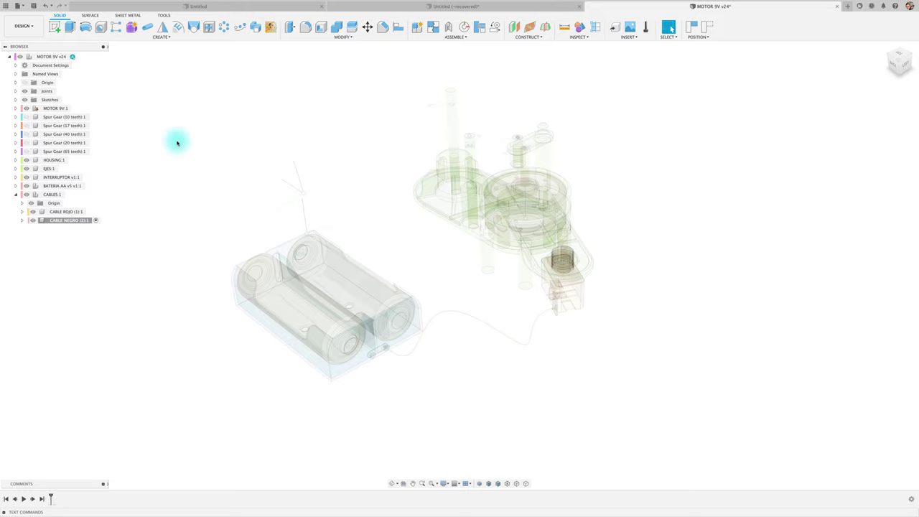
# Step: Create Sketch15 on the small circular face of the battery box's cable hole
pyautogui.click(54, 27)
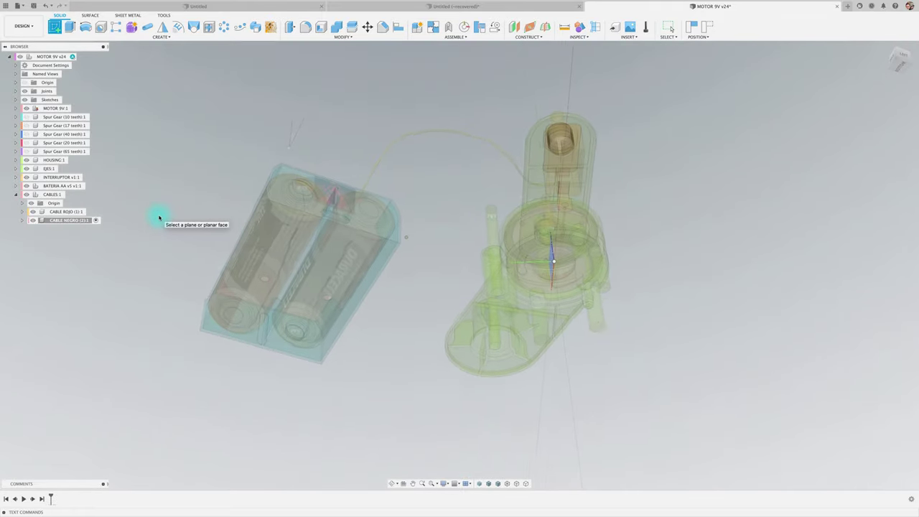
pyautogui.scroll(3, 160, 218)
pyautogui.scroll(1, 159, 217)
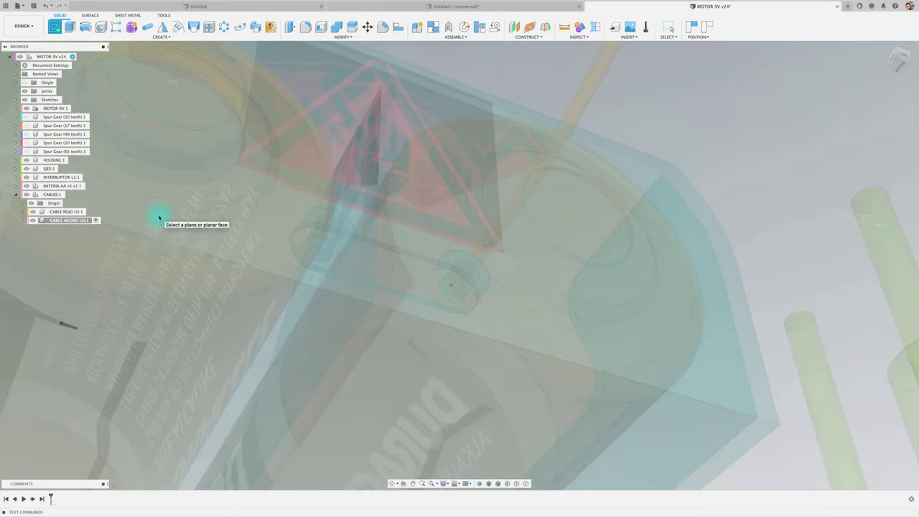
pyautogui.scroll(2, 159, 218)
pyautogui.scroll(2, 160, 218)
pyautogui.scroll(2, 159, 218)
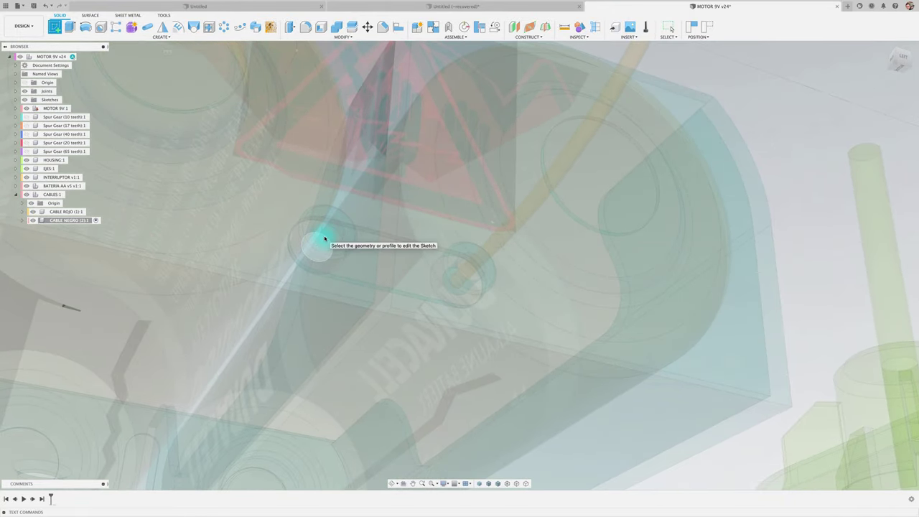
pyautogui.click(324, 239)
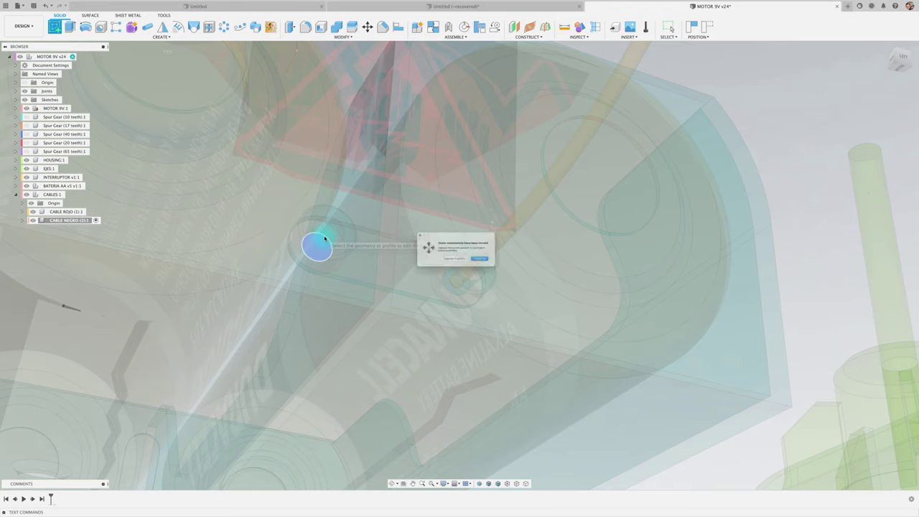
pyautogui.click(504, 266)
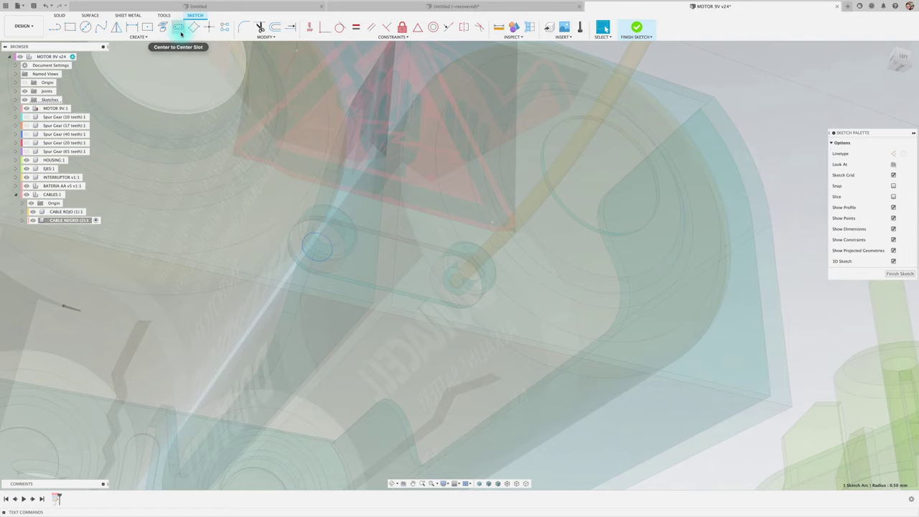
# Step: Place a sketch point at the centre of the battery box's cable hole
pyautogui.click(209, 27)
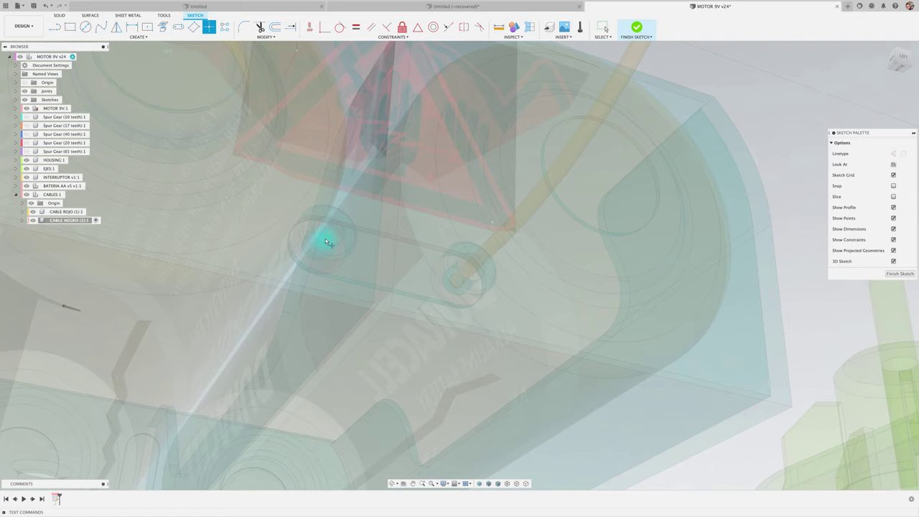
pyautogui.click(317, 247)
pyautogui.keyDown('shift'); pyautogui.moveTo(318, 247); pyautogui.dragTo(332, 253, button='middle'); pyautogui.keyUp('shift')
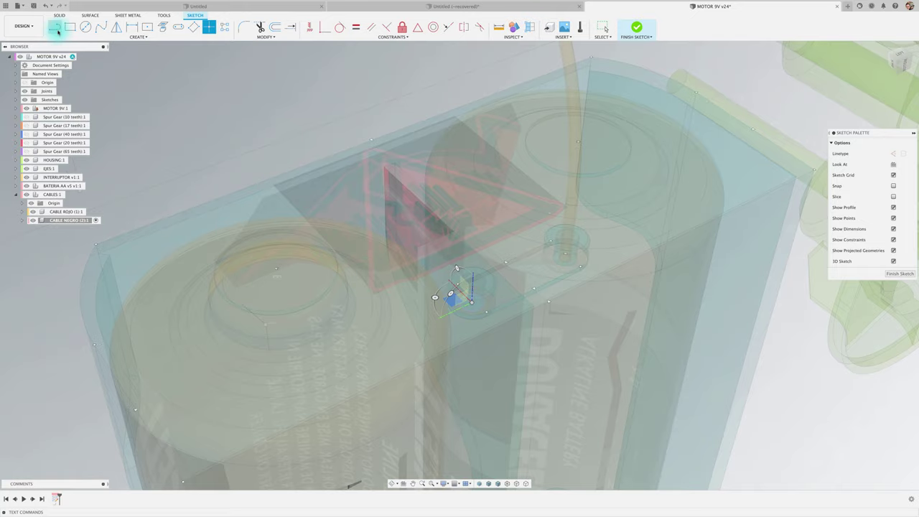
# Step: Draw a short line rising upward from the hole's centre point
pyautogui.click(55, 28)
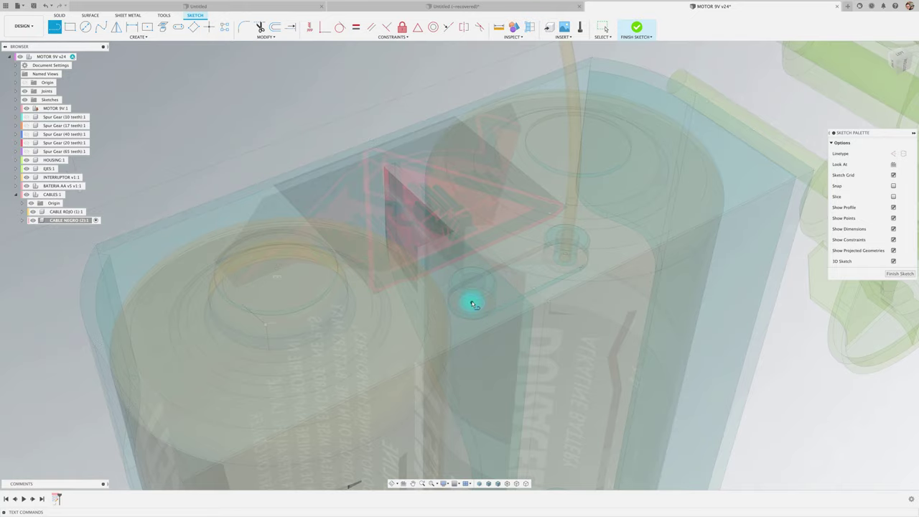
pyautogui.click(474, 305)
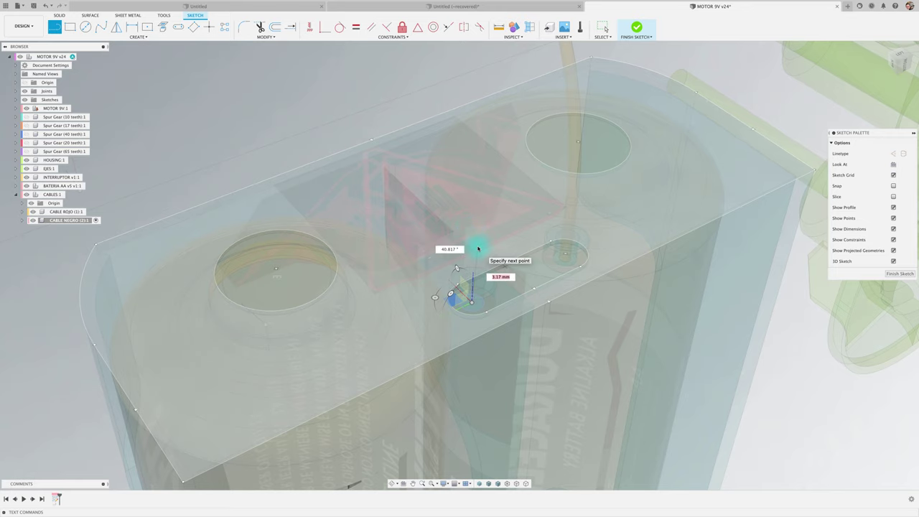
pyautogui.keyDown('shift'); pyautogui.moveTo(477, 248); pyautogui.dragTo(421, 247, button='middle'); pyautogui.keyUp('shift')
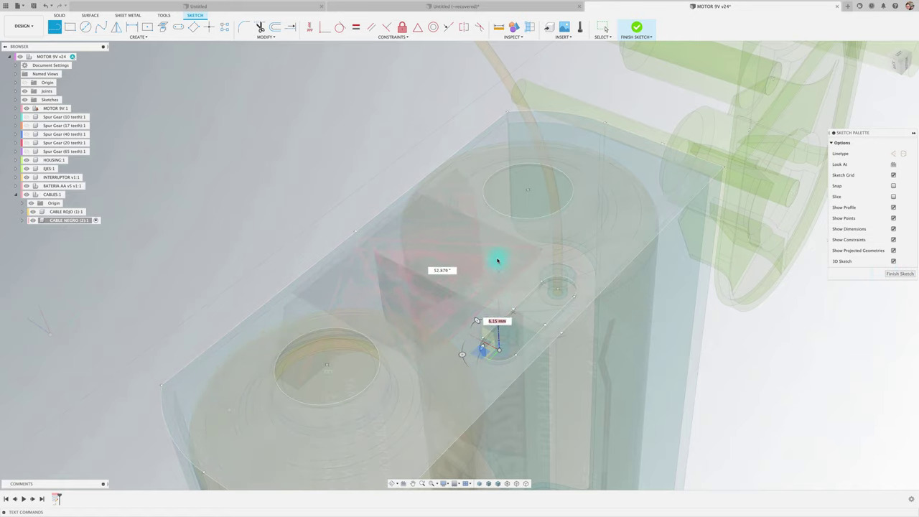
pyautogui.keyDown('shift'); pyautogui.moveTo(497, 260); pyautogui.dragTo(487, 191, button='middle'); pyautogui.keyUp('shift')
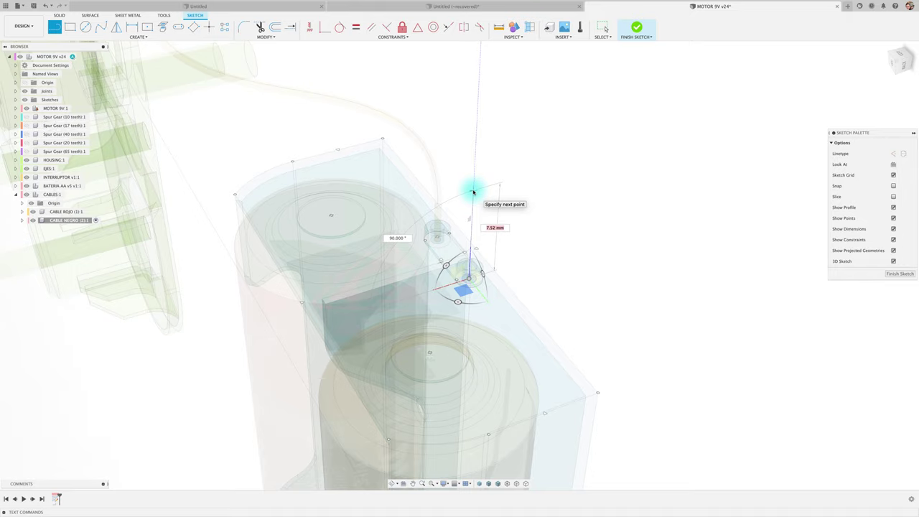
pyautogui.click(474, 192)
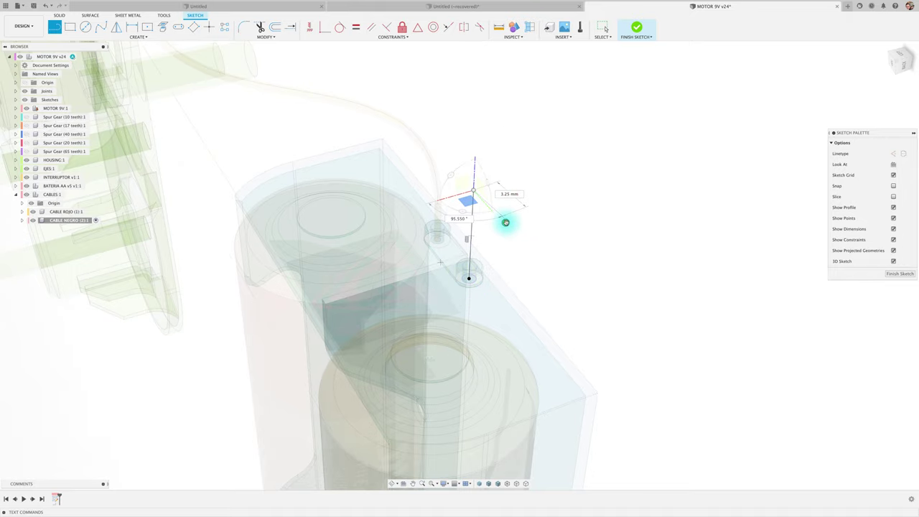
pyautogui.press('Escape')
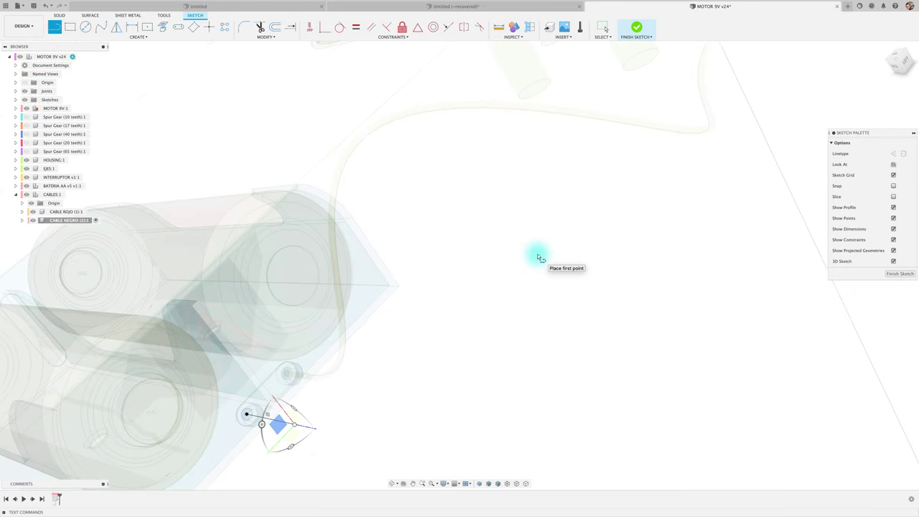
# Step: Zoom out, start a line inside the motor housing, and end the Line command
pyautogui.keyDown('shift'); pyautogui.scroll(-5, 540, 257); pyautogui.keyUp('shift')
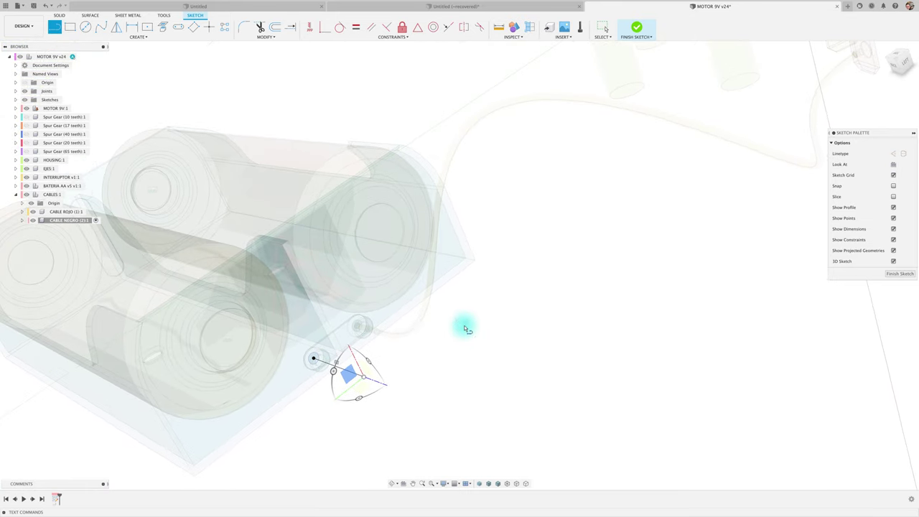
pyautogui.keyDown('shift'); pyautogui.scroll(-3, 508, 342); pyautogui.keyUp('shift')
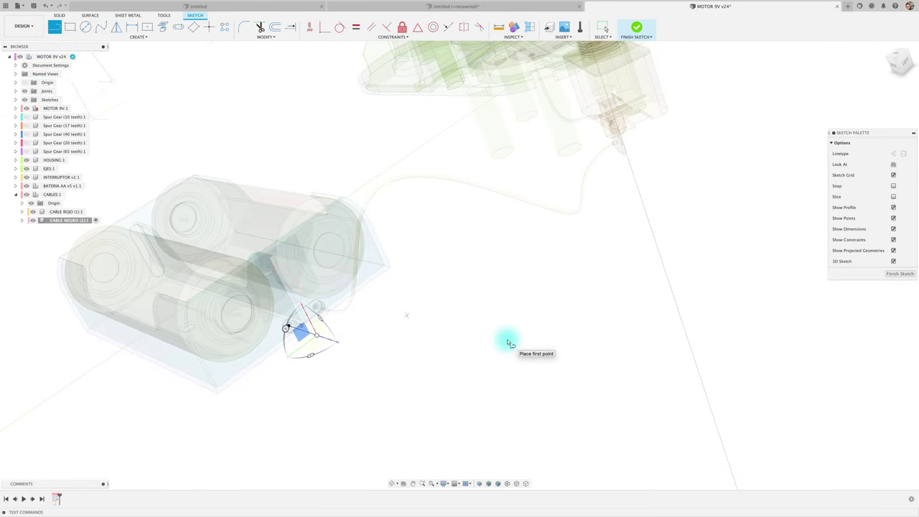
pyautogui.keyDown('shift'); pyautogui.scroll(-2, 507, 342); pyautogui.keyUp('shift')
pyautogui.keyDown('shift'); pyautogui.scroll(-3, 508, 343); pyautogui.keyUp('shift')
pyautogui.keyDown('shift'); pyautogui.scroll(-3, 508, 343); pyautogui.keyUp('shift')
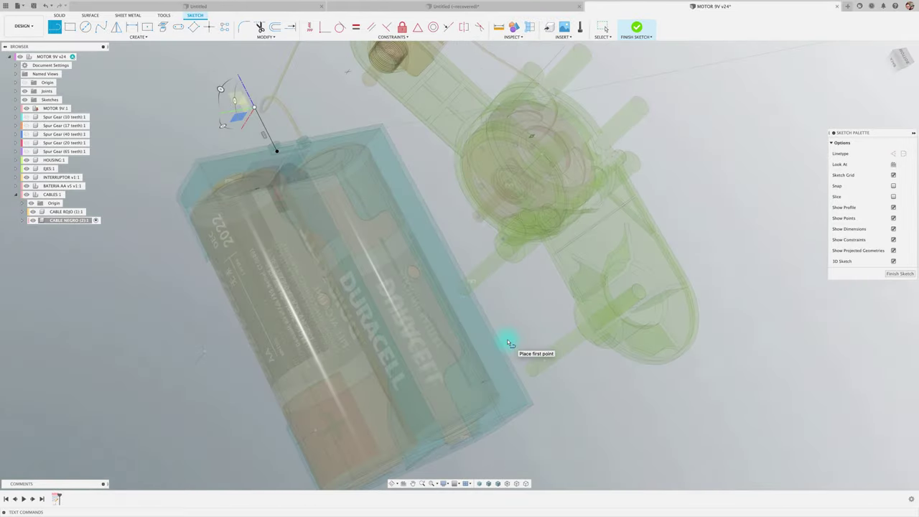
pyautogui.keyDown('shift'); pyautogui.scroll(-2, 507, 343); pyautogui.keyUp('shift')
pyautogui.keyDown('shift'); pyautogui.scroll(-3, 507, 338); pyautogui.keyUp('shift')
pyautogui.keyDown('shift'); pyautogui.scroll(-3, 504, 341); pyautogui.keyUp('shift')
pyautogui.keyDown('shift'); pyautogui.scroll(-3, 514, 316); pyautogui.keyUp('shift')
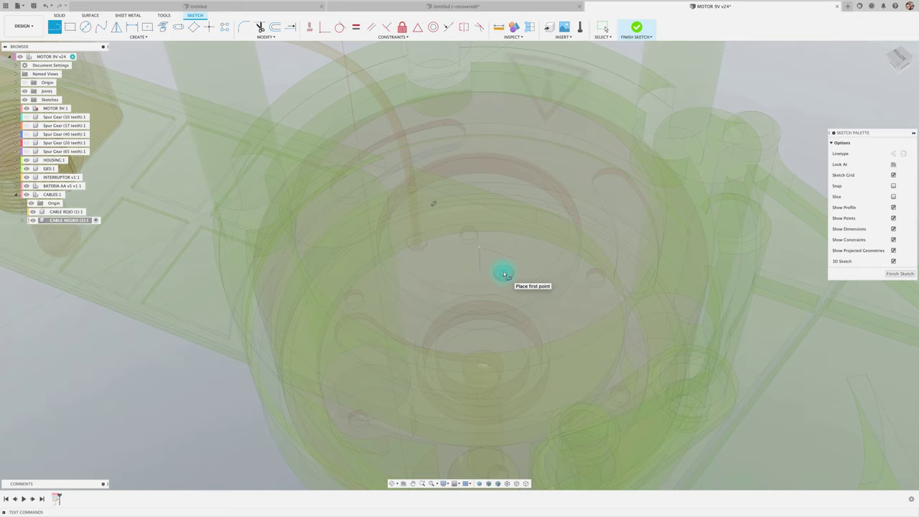
pyautogui.click(504, 272)
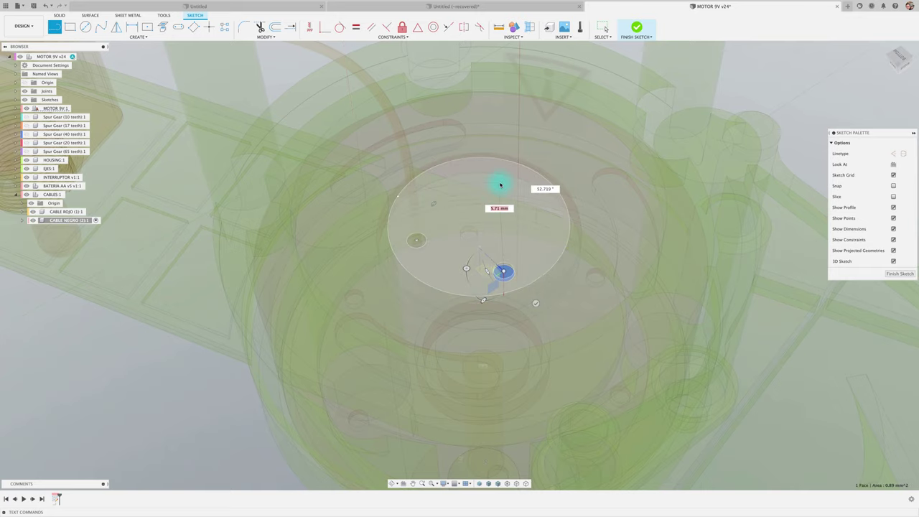
pyautogui.keyDown('shift'); pyautogui.moveTo(500, 186); pyautogui.dragTo(484, 180, button='middle'); pyautogui.keyUp('shift')
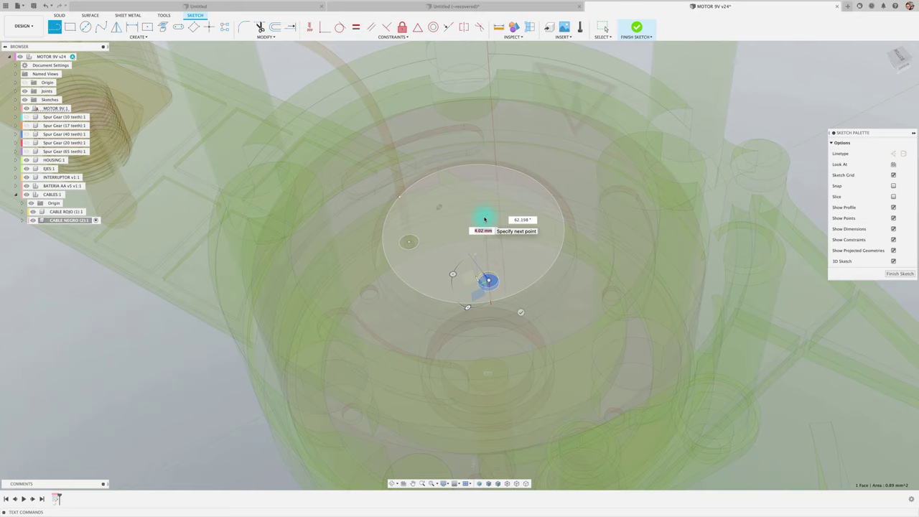
pyautogui.press('Escape')
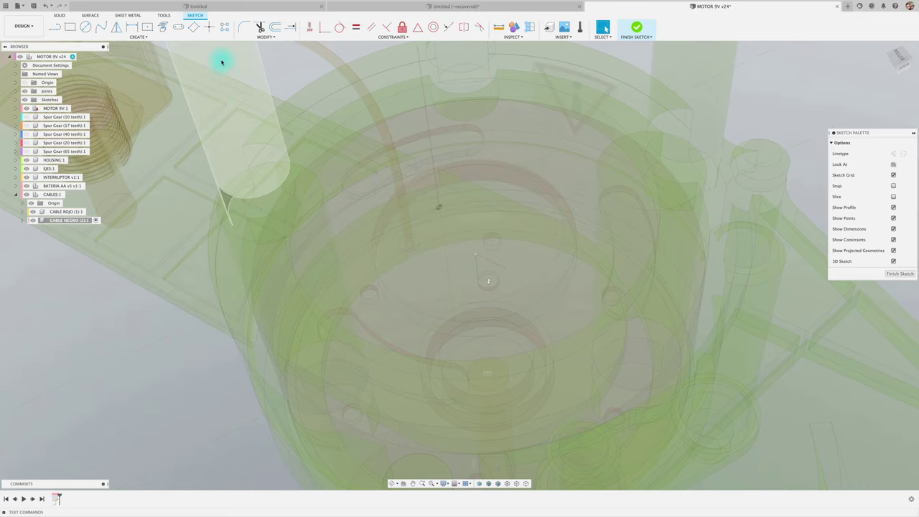
# Step: From the top view, place a sketch point at the centre of the small terminal hole
pyautogui.click(209, 26)
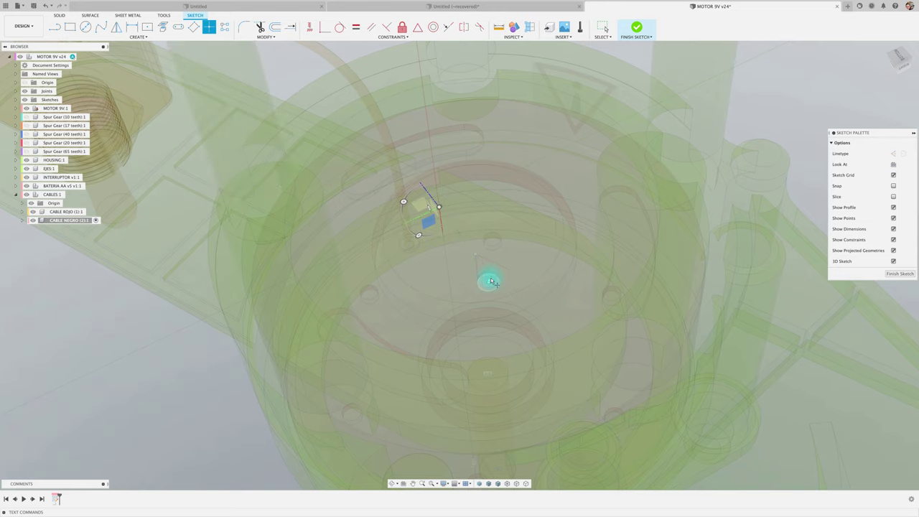
pyautogui.keyDown('shift'); pyautogui.moveTo(488, 282); pyautogui.dragTo(497, 286, button='middle'); pyautogui.keyUp('shift')
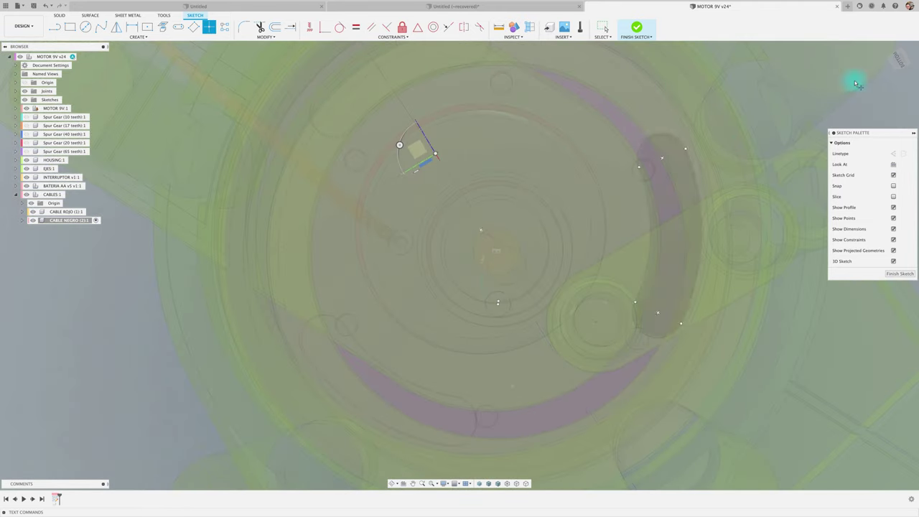
pyautogui.click(901, 66)
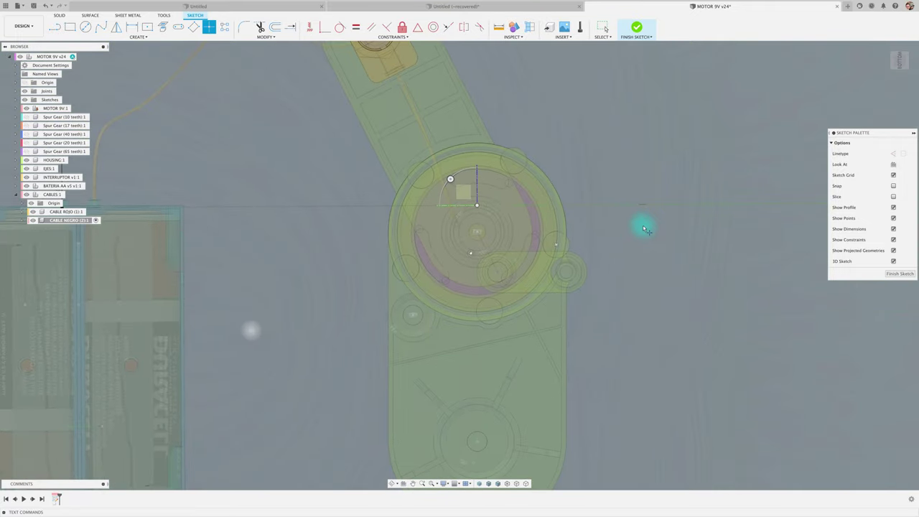
pyautogui.scroll(2, 474, 253)
pyautogui.scroll(2, 476, 256)
pyautogui.scroll(3, 476, 258)
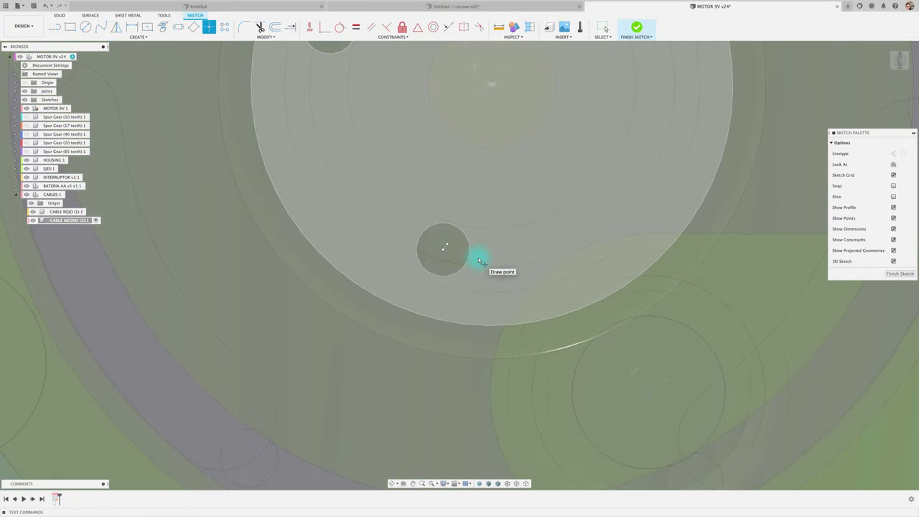
pyautogui.scroll(2, 449, 260)
pyautogui.click(446, 253)
pyautogui.press('Escape')
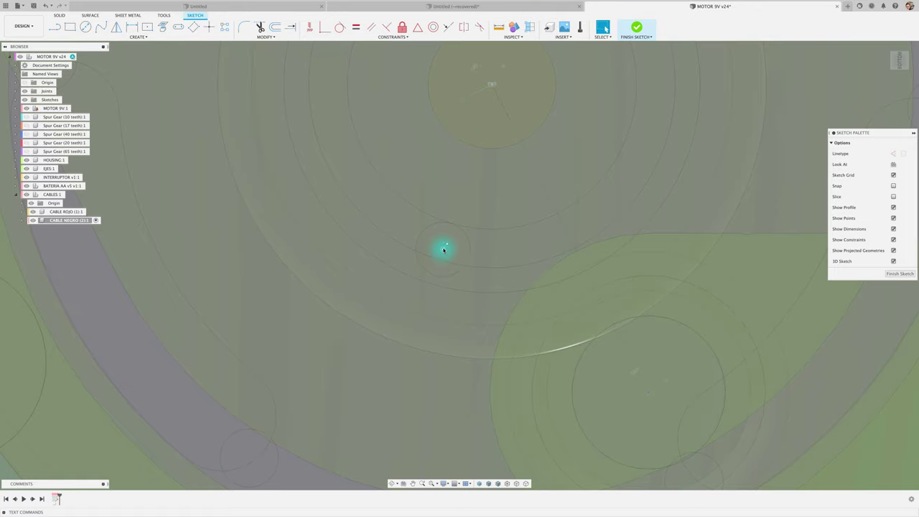
pyautogui.scroll(2, 445, 248)
pyautogui.click(446, 248)
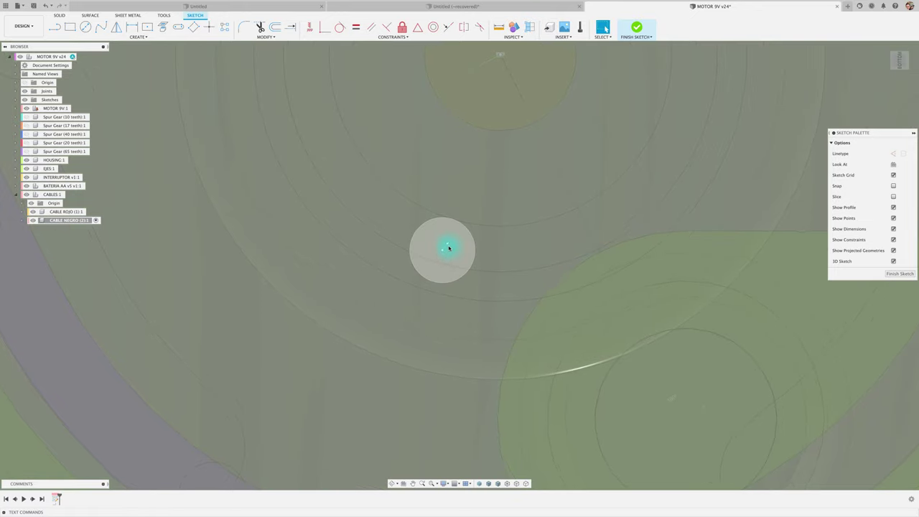
pyautogui.click(445, 248)
pyautogui.click(209, 26)
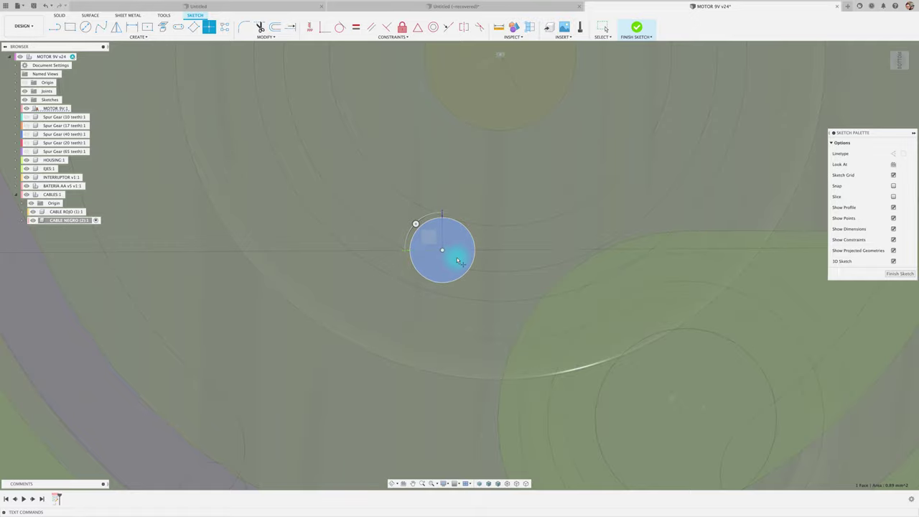
pyautogui.scroll(5, 457, 260)
pyautogui.scroll(-2, 457, 260)
pyautogui.scroll(-3, 458, 260)
pyautogui.scroll(-2, 458, 260)
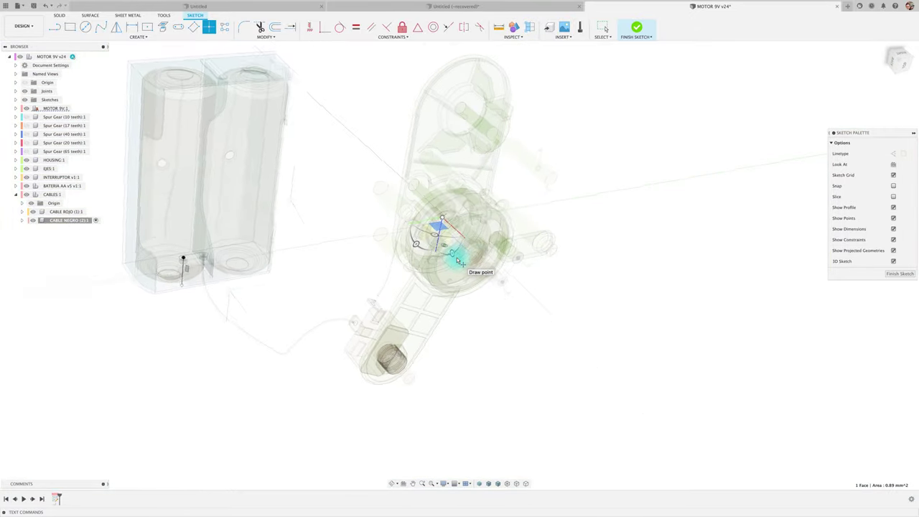
pyautogui.scroll(-2, 458, 260)
pyautogui.scroll(2, 458, 260)
pyautogui.scroll(2, 458, 260)
pyautogui.scroll(2, 458, 260)
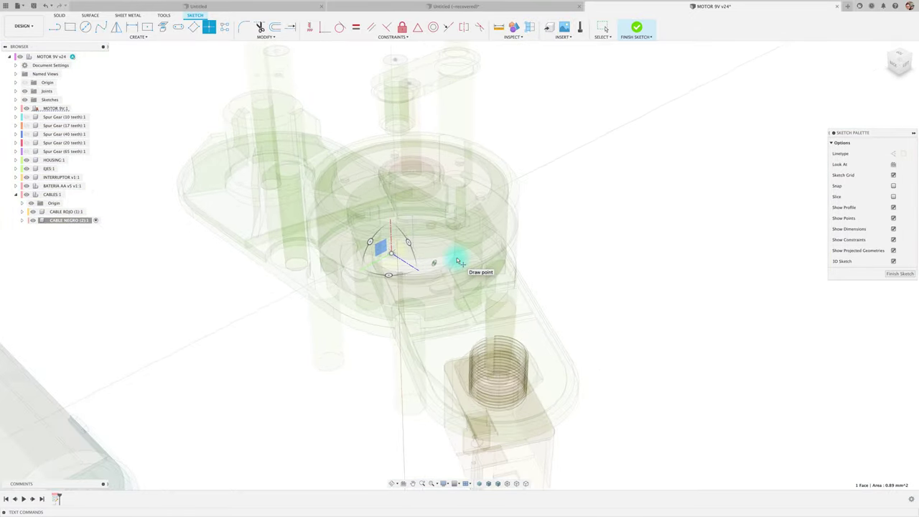
pyautogui.scroll(2, 458, 260)
pyautogui.keyDown('shift'); pyautogui.scroll(-3, 458, 260); pyautogui.keyUp('shift')
pyautogui.keyDown('shift'); pyautogui.scroll(-3, 457, 260); pyautogui.keyUp('shift')
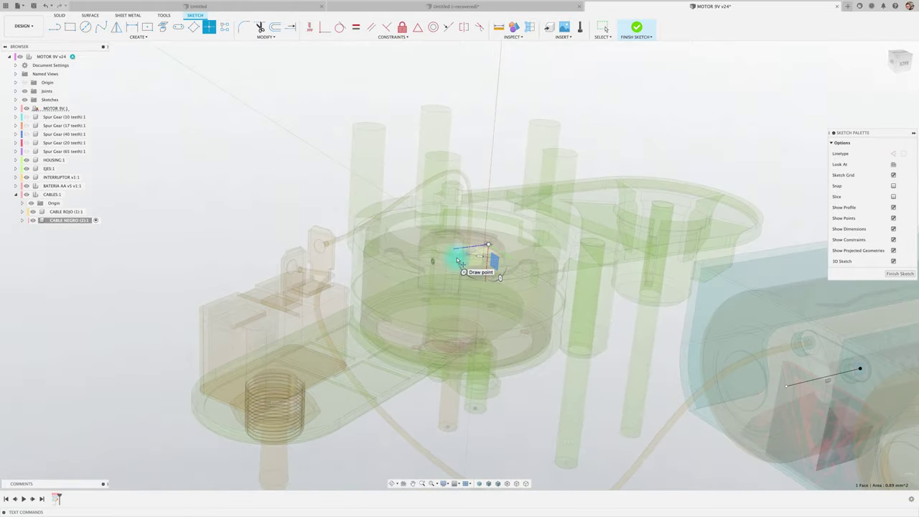
pyautogui.scroll(2, 457, 260)
# Step: Draw two short straight line stubs leaving the motor from the terminal point, then zoom out
pyautogui.click(55, 27)
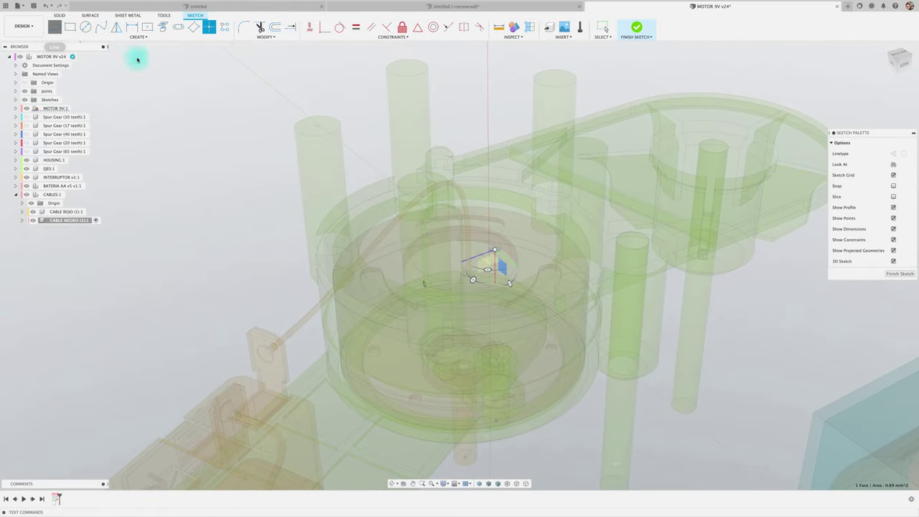
pyautogui.scroll(1, 514, 245)
pyautogui.scroll(2, 514, 245)
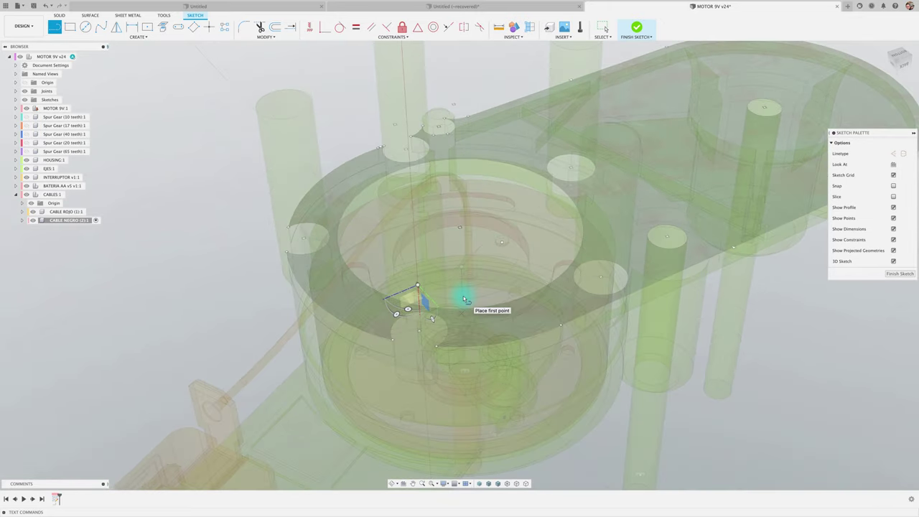
pyautogui.scroll(2, 514, 244)
pyautogui.click(505, 241)
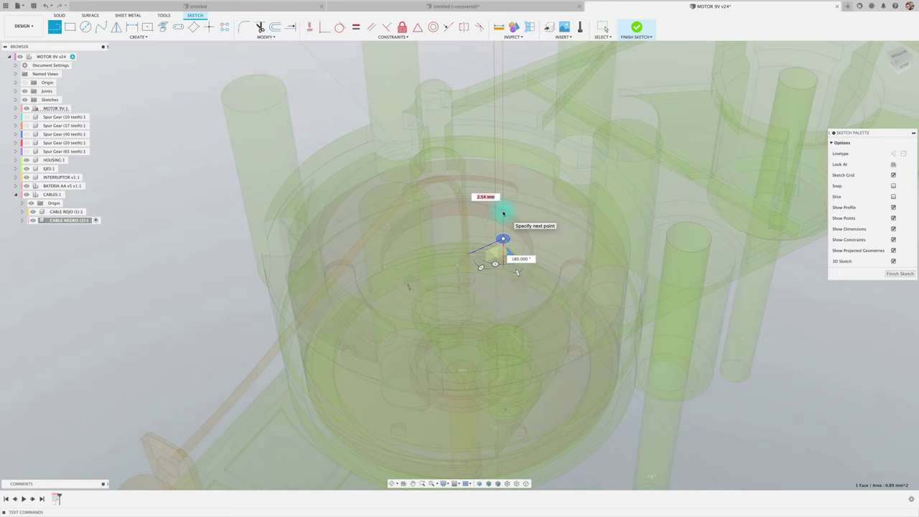
pyautogui.click(505, 214)
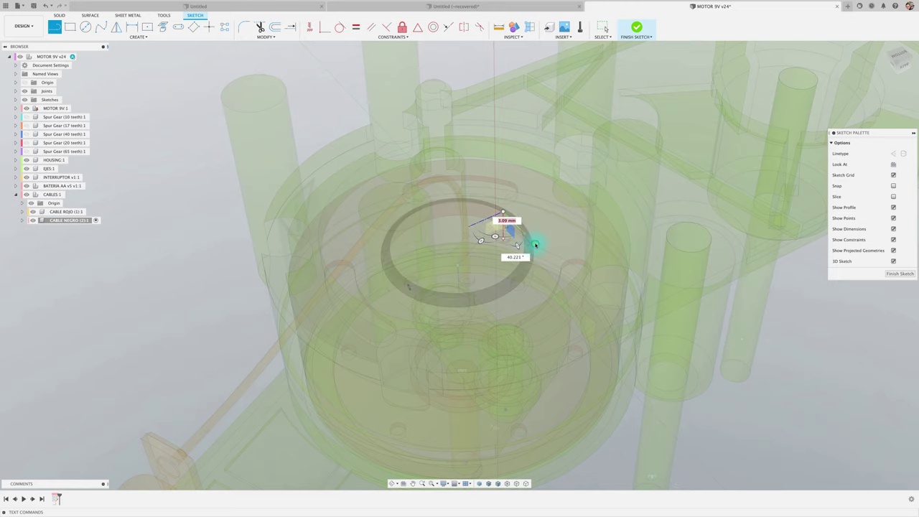
pyautogui.keyDown('shift'); pyautogui.scroll(-10, 539, 247); pyautogui.keyUp('shift')
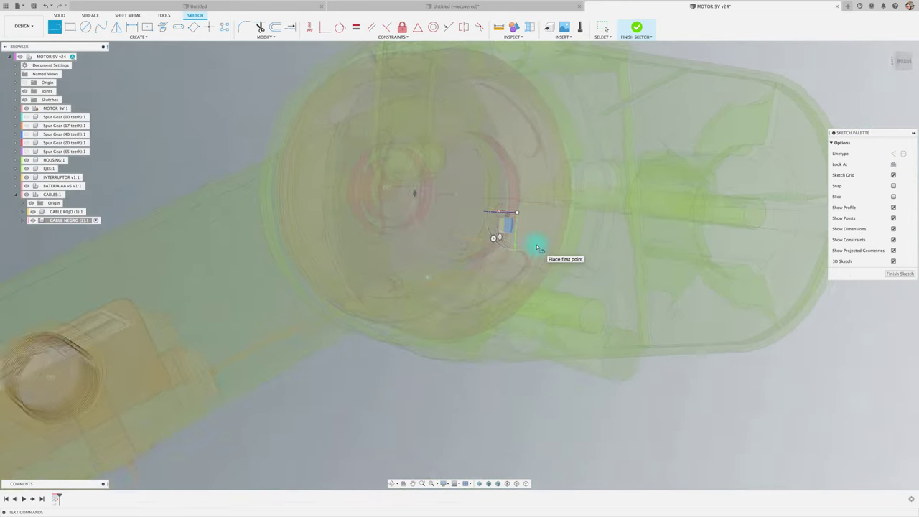
pyautogui.keyDown('shift'); pyautogui.scroll(-5, 538, 248); pyautogui.keyUp('shift')
pyautogui.keyDown('shift'); pyautogui.scroll(-5, 534, 250); pyautogui.keyUp('shift')
pyautogui.keyDown('shift'); pyautogui.scroll(-5, 478, 246); pyautogui.keyUp('shift')
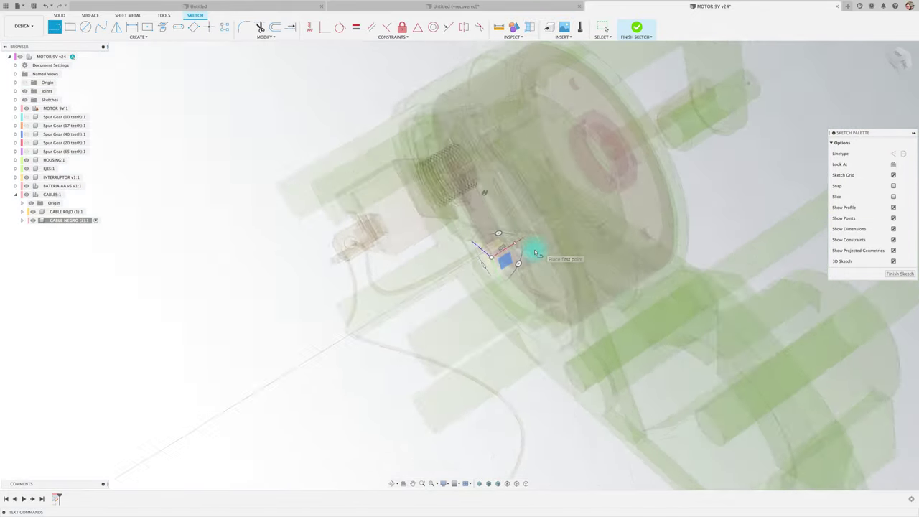
pyautogui.keyDown('shift'); pyautogui.scroll(-5, 492, 256); pyautogui.keyUp('shift')
pyautogui.keyDown('shift'); pyautogui.scroll(-5, 517, 271); pyautogui.keyUp('shift')
pyautogui.keyDown('shift'); pyautogui.scroll(-5, 517, 271); pyautogui.keyUp('shift')
pyautogui.keyDown('shift'); pyautogui.scroll(-3, 517, 272); pyautogui.keyUp('shift')
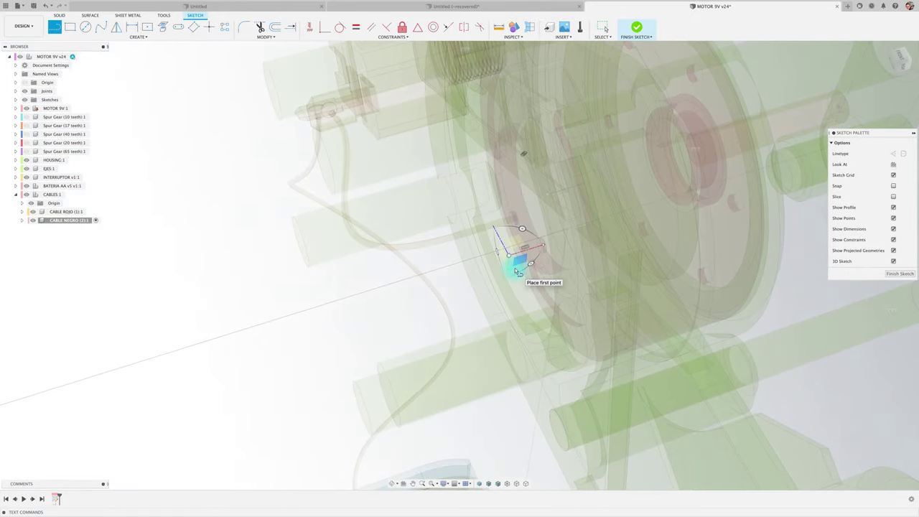
pyautogui.keyDown('shift'); pyautogui.scroll(-3, 518, 272); pyautogui.keyUp('shift')
pyautogui.keyDown('shift'); pyautogui.scroll(-3, 516, 266); pyautogui.keyUp('shift')
pyautogui.keyDown('shift'); pyautogui.scroll(-3, 508, 250); pyautogui.keyUp('shift')
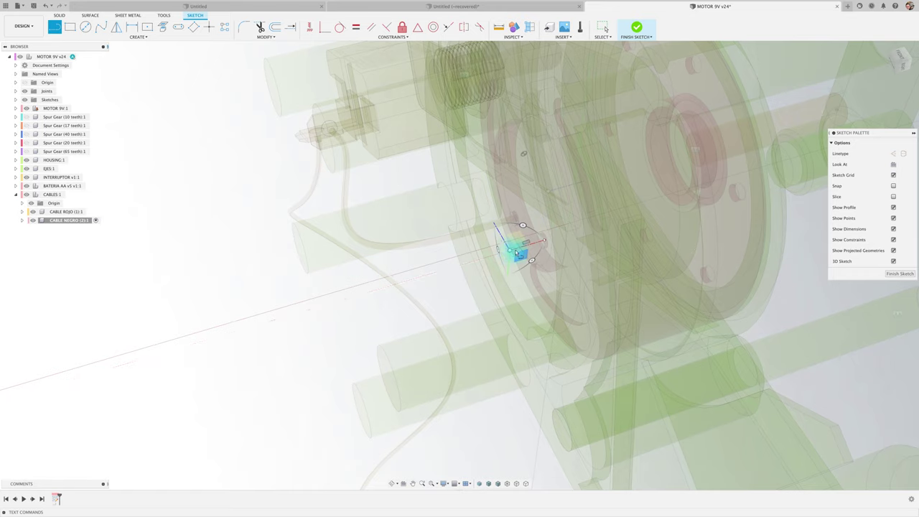
pyautogui.click(515, 251)
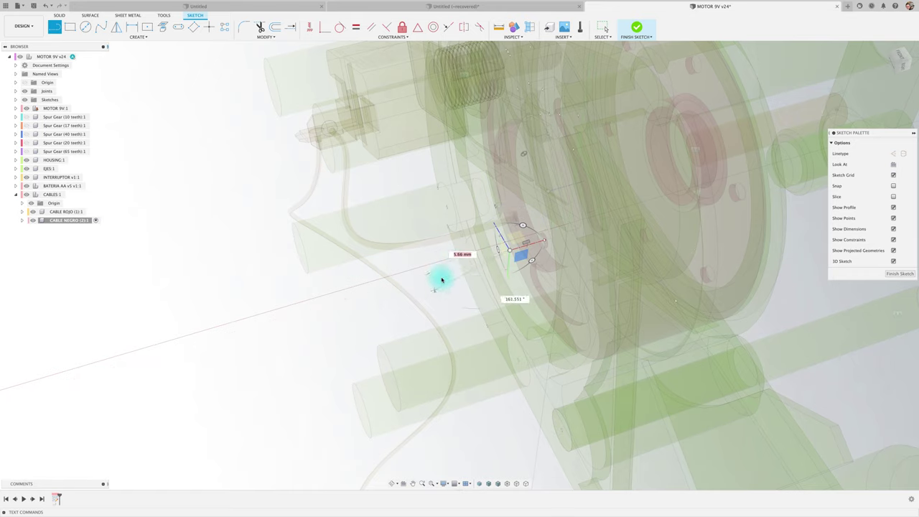
pyautogui.click(443, 277)
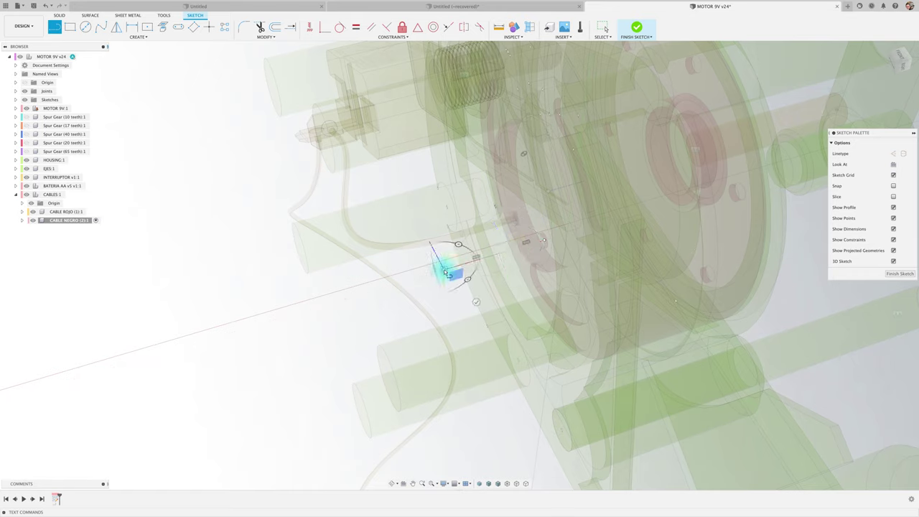
pyautogui.press('Escape')
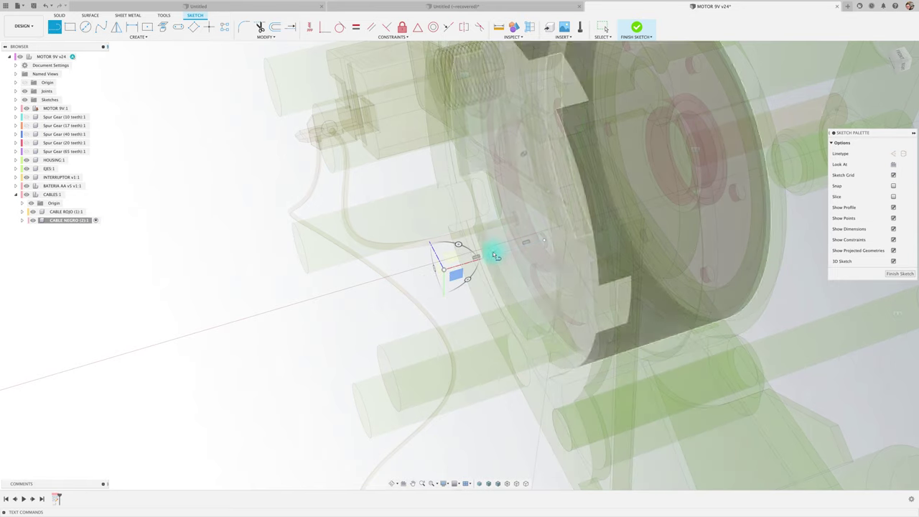
pyautogui.keyDown('shift'); pyautogui.moveTo(462, 359); pyautogui.dragTo(471, 304, button='middle'); pyautogui.keyUp('shift')
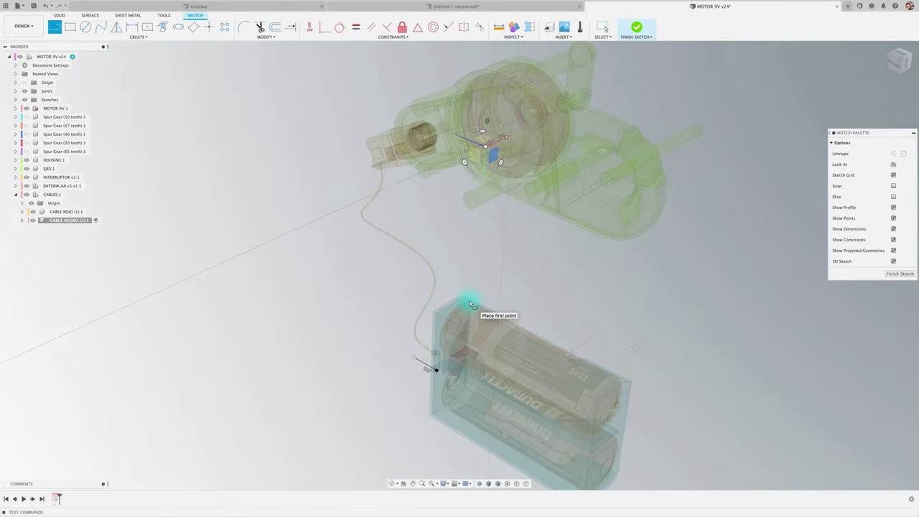
# Step: Draw a fit-point spline through four points from the battery terminal up to the motor's line stub, then orbit to check it
pyautogui.click(103, 29)
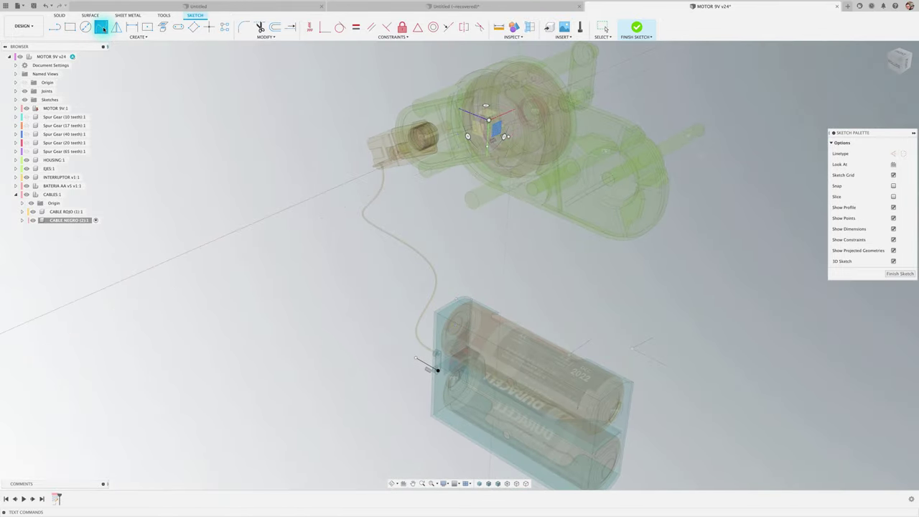
pyautogui.click(418, 361)
pyautogui.click(379, 307)
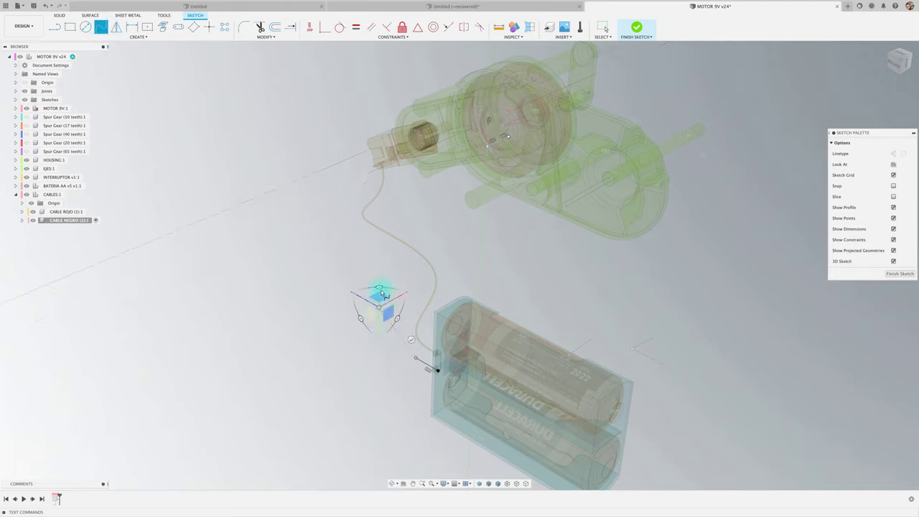
pyautogui.click(402, 252)
pyautogui.click(445, 202)
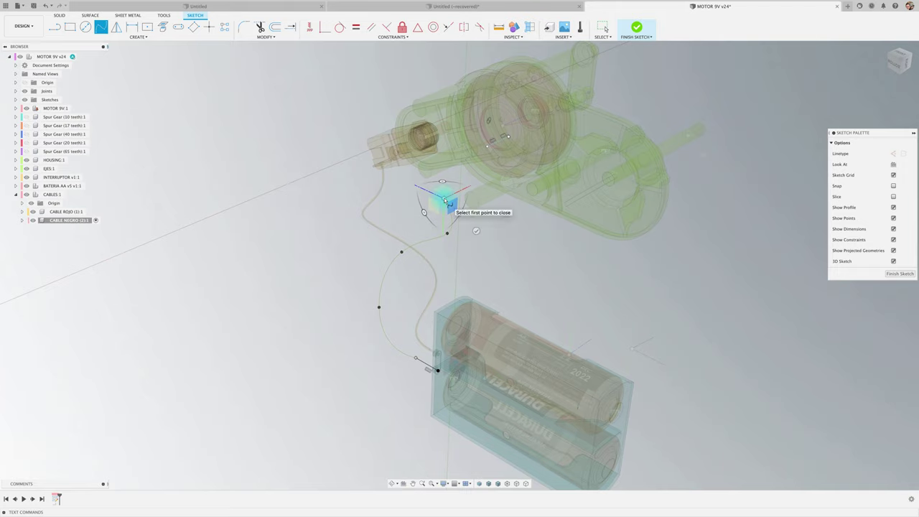
pyautogui.click(489, 148)
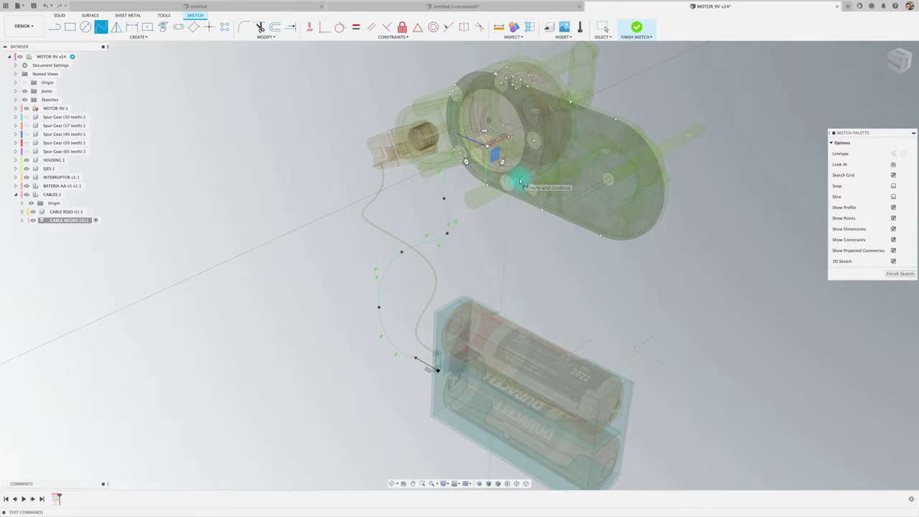
pyautogui.keyDown('shift'); pyautogui.moveTo(538, 266); pyautogui.dragTo(540, 269, button='middle'); pyautogui.keyUp('shift')
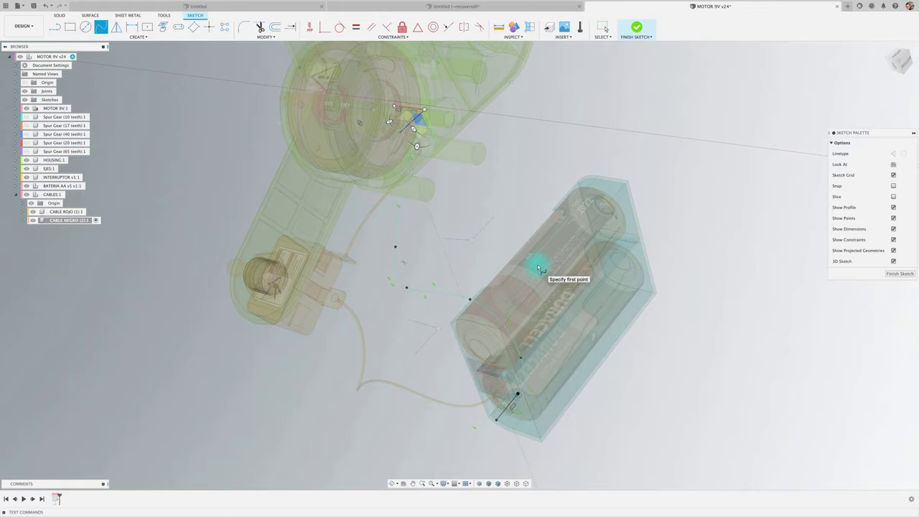
pyautogui.keyDown('shift'); pyautogui.moveTo(540, 269); pyautogui.dragTo(532, 281, button='middle'); pyautogui.keyUp('shift')
pyautogui.moveTo(455, 300)
pyautogui.keyDown('shift'); pyautogui.mouseDown(button='middle')
pyautogui.moveTo(476, 299)
pyautogui.moveTo(452, 343)
pyautogui.moveTo(410, 364)
pyautogui.mouseUp(button='middle'); pyautogui.keyUp('shift')
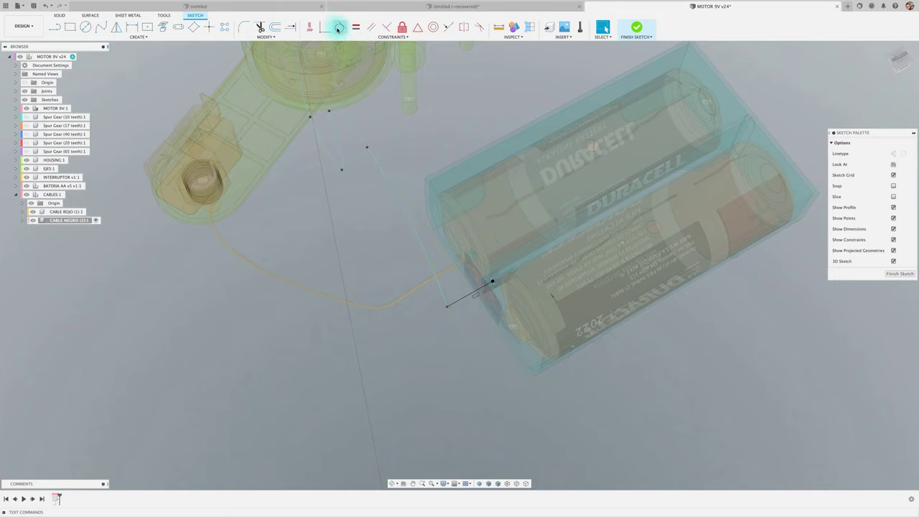
pyautogui.click(340, 29)
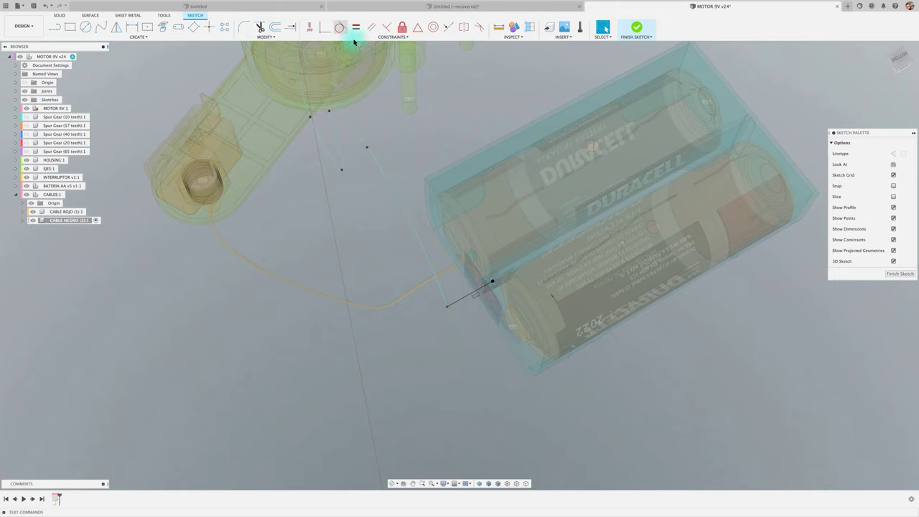
pyautogui.click(411, 226)
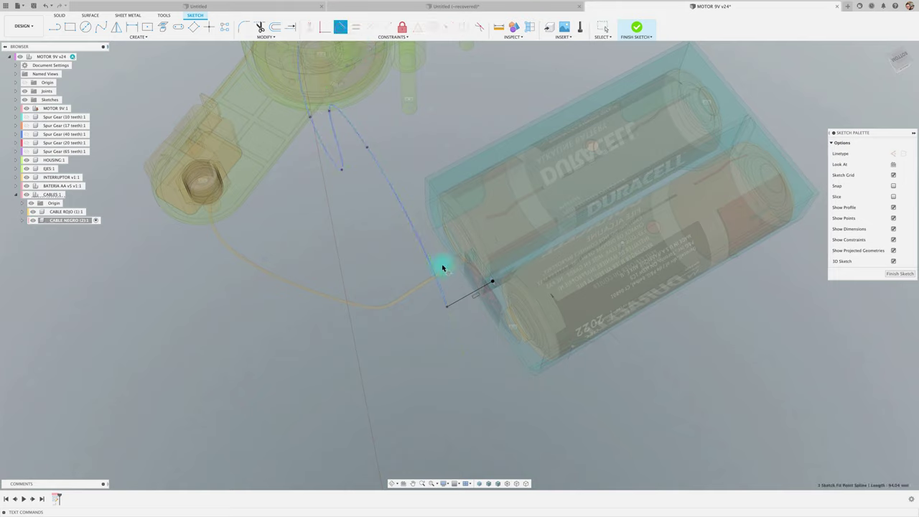
pyautogui.click(462, 302)
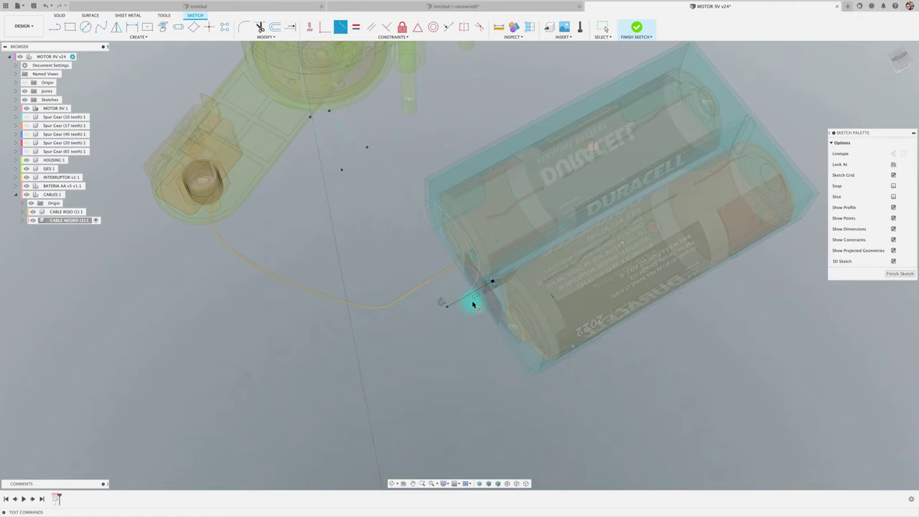
pyautogui.moveTo(474, 304)
pyautogui.keyDown('shift'); pyautogui.mouseDown(button='middle')
pyautogui.moveTo(429, 339)
pyautogui.moveTo(439, 294)
pyautogui.mouseUp(button='middle'); pyautogui.keyUp('shift')
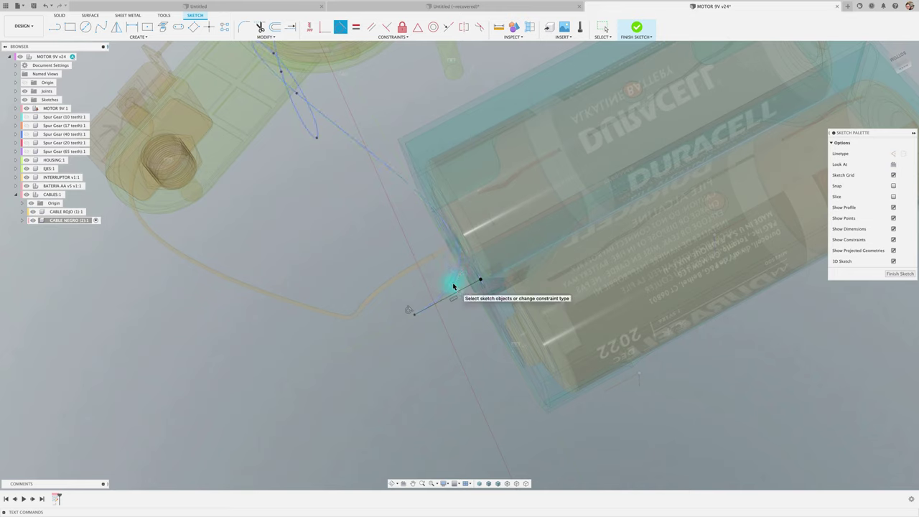
pyautogui.press('Escape')
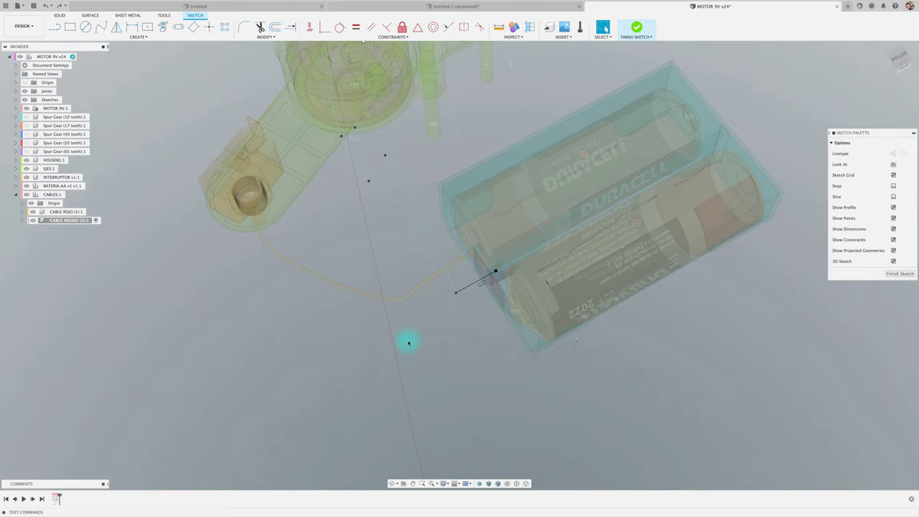
# Step: Move the spline's tangent handle 27.32 mm outward so the cable arcs wide from the battery box
pyautogui.click(385, 157)
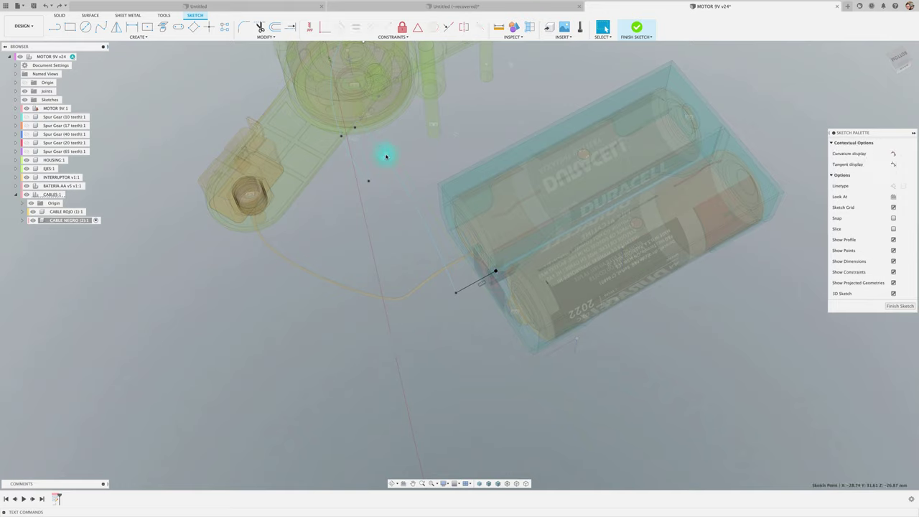
pyautogui.rightClick(386, 157)
pyautogui.click(421, 163)
pyautogui.press('m')
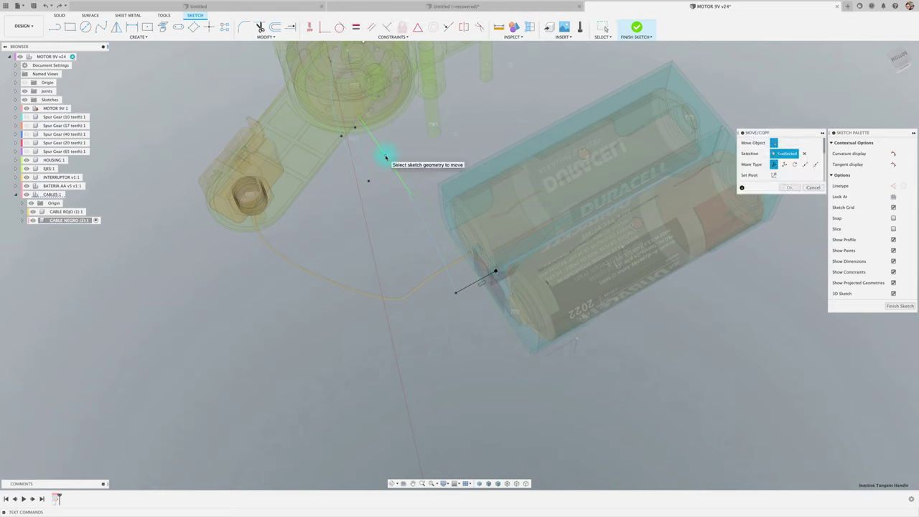
pyautogui.moveTo(394, 169)
pyautogui.mouseDown()
pyautogui.moveTo(216, 274)
pyautogui.moveTo(219, 264)
pyautogui.mouseUp()
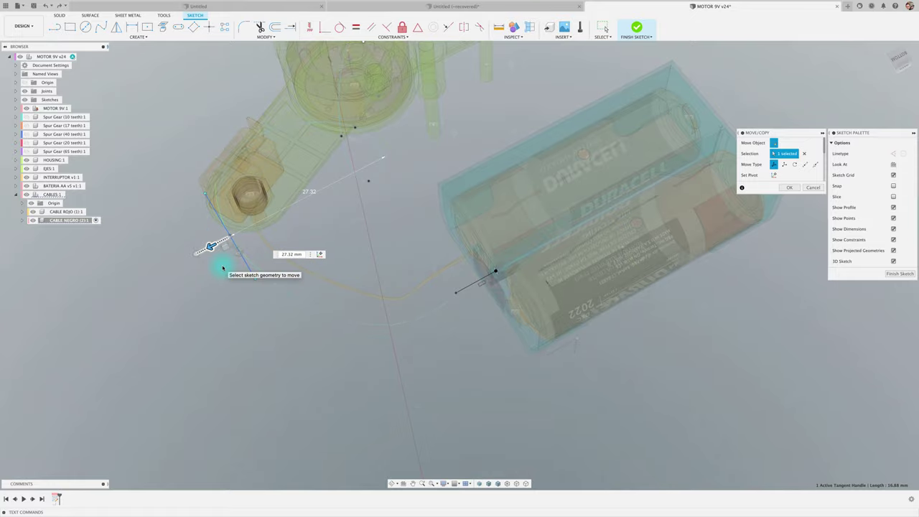
pyautogui.keyDown('shift'); pyautogui.scroll(-5, 352, 335); pyautogui.keyUp('shift')
pyautogui.keyDown('shift'); pyautogui.scroll(-3, 352, 337); pyautogui.keyUp('shift')
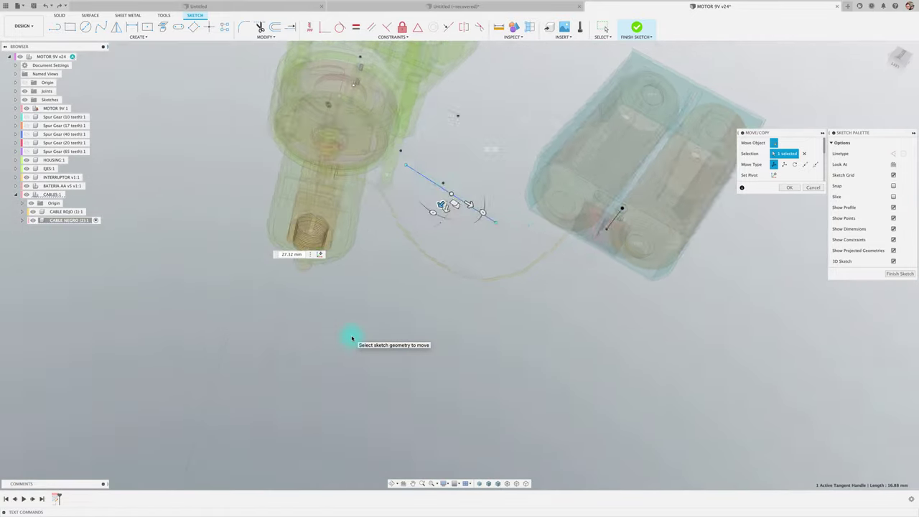
pyautogui.keyDown('shift'); pyautogui.scroll(-3, 353, 337); pyautogui.keyUp('shift')
pyautogui.keyDown('shift'); pyautogui.scroll(-3, 353, 337); pyautogui.keyUp('shift')
pyautogui.keyDown('shift'); pyautogui.scroll(-3, 353, 337); pyautogui.keyUp('shift')
pyautogui.moveTo(352, 338)
pyautogui.keyDown('shift'); pyautogui.mouseDown(button='middle')
pyautogui.moveTo(448, 292)
pyautogui.moveTo(410, 230)
pyautogui.moveTo(421, 277)
pyautogui.mouseUp(button='middle'); pyautogui.keyUp('shift')
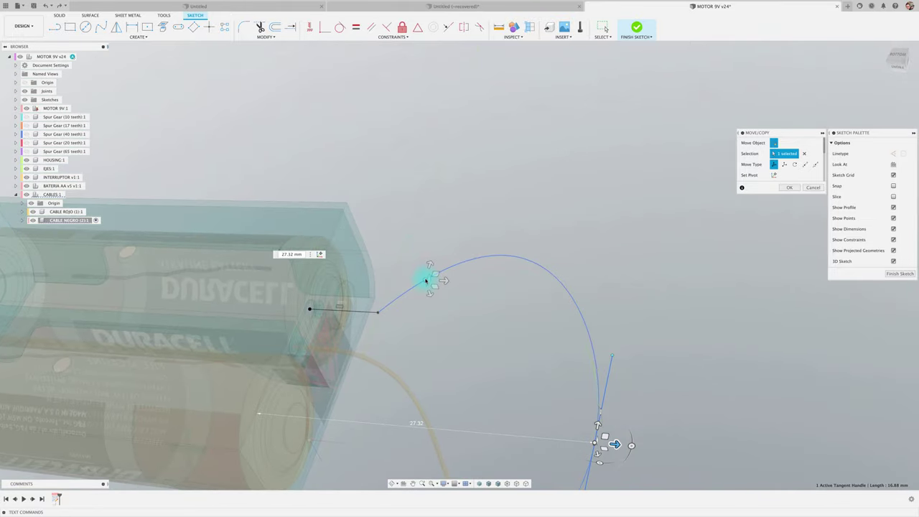
pyautogui.click(790, 188)
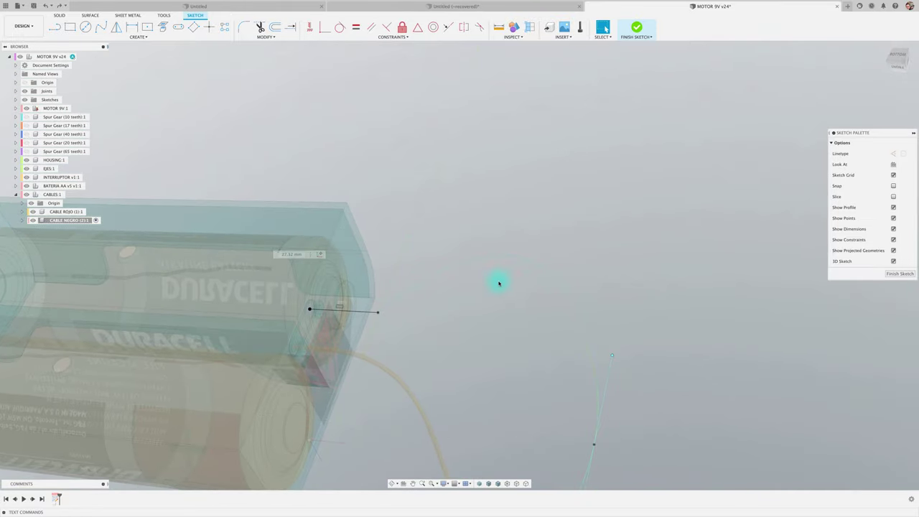
# Step: Insert a new fit point on the spline near the battery end and shift it a few millimetres
pyautogui.click(428, 282)
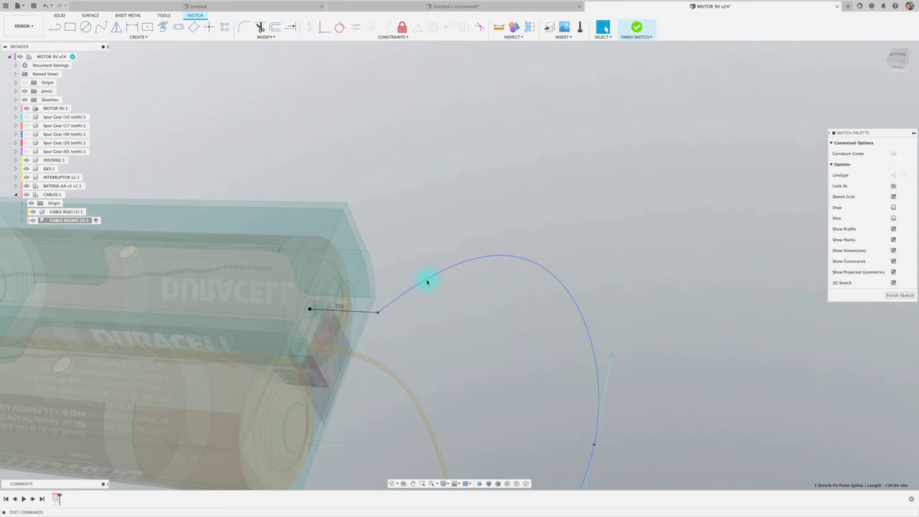
pyautogui.rightClick(427, 282)
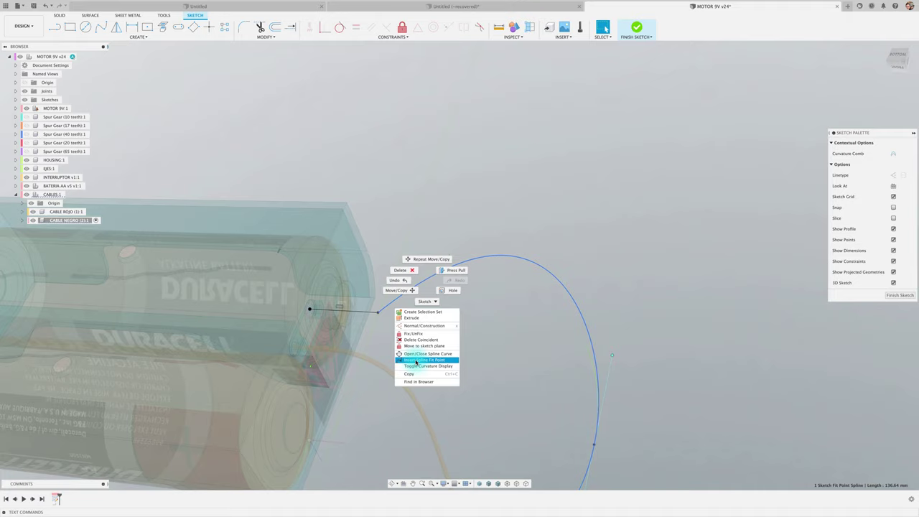
pyautogui.click(416, 361)
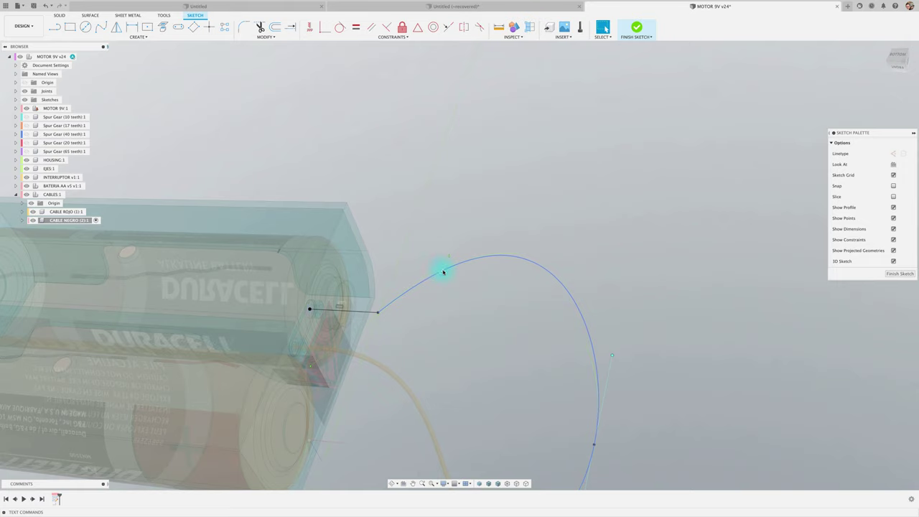
pyautogui.click(442, 273)
pyautogui.press('m')
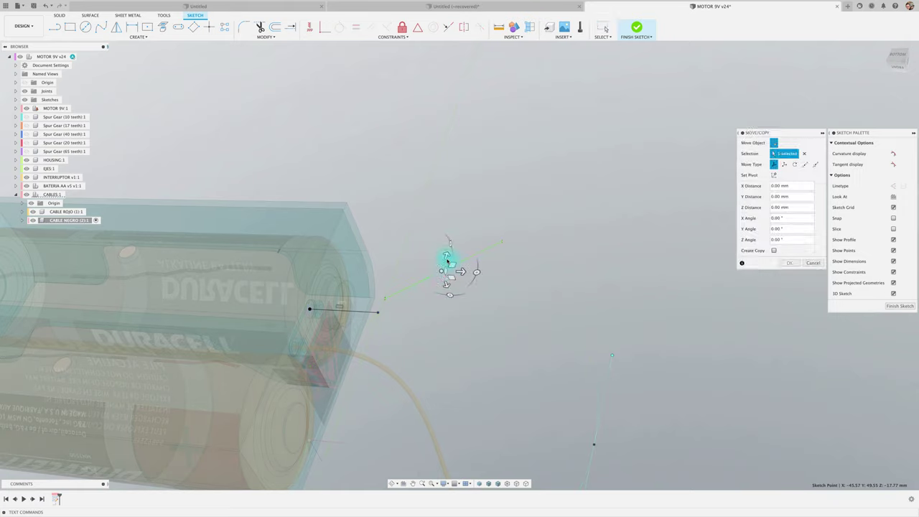
pyautogui.moveTo(447, 258); pyautogui.dragTo(460, 293)
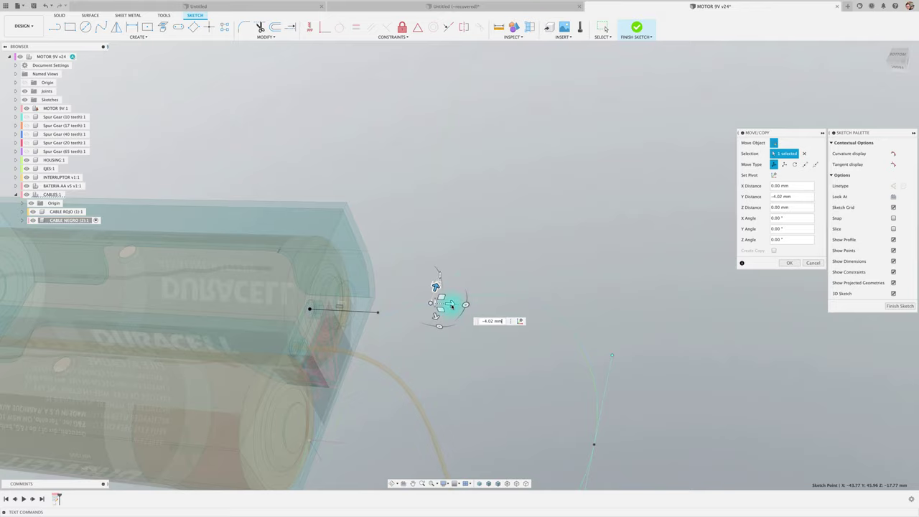
pyautogui.moveTo(466, 306)
pyautogui.keyDown('shift'); pyautogui.mouseDown(button='middle')
pyautogui.moveTo(469, 263)
pyautogui.moveTo(716, 266)
pyautogui.mouseUp(button='middle'); pyautogui.keyUp('shift')
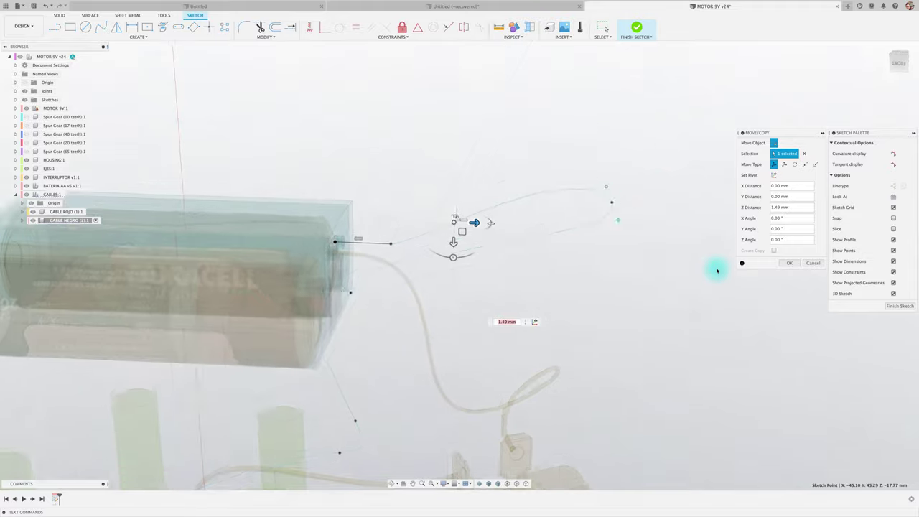
pyautogui.click(789, 262)
# Step: In the BACK view, move one spline point slightly upward
pyautogui.keyDown('shift'); pyautogui.moveTo(555, 205); pyautogui.dragTo(416, 155, button='middle'); pyautogui.keyUp('shift')
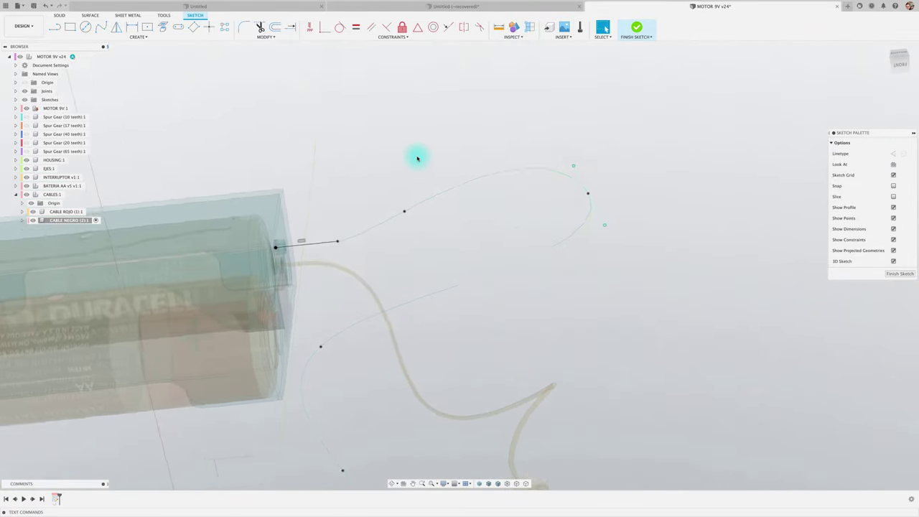
pyautogui.click(439, 300)
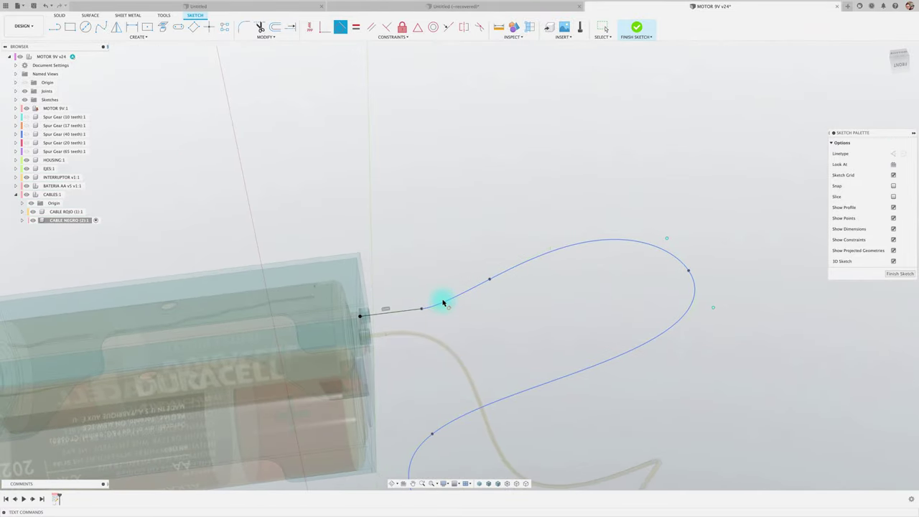
pyautogui.click(415, 294)
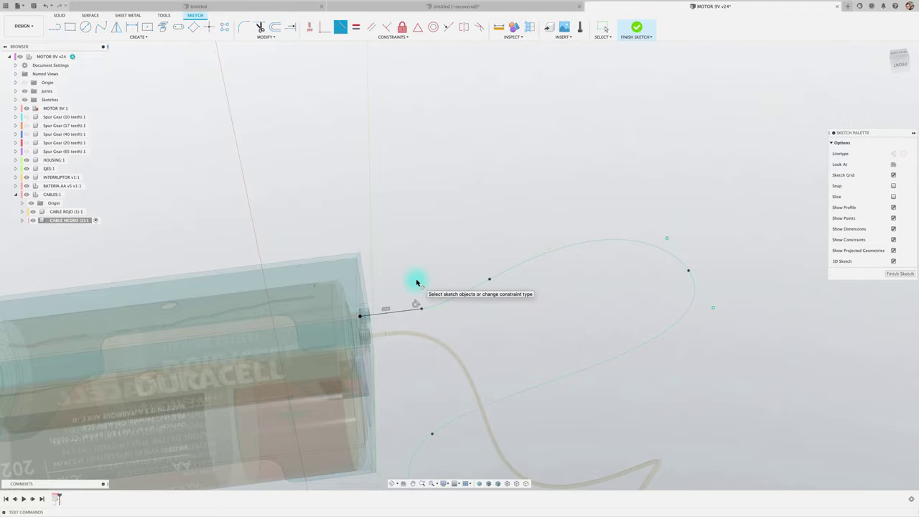
pyautogui.moveTo(415, 279)
pyautogui.keyDown('shift'); pyautogui.mouseDown(button='middle')
pyautogui.moveTo(755, 111)
pyautogui.moveTo(900, 60)
pyautogui.mouseUp(button='middle'); pyautogui.keyUp('shift')
pyautogui.click(897, 62)
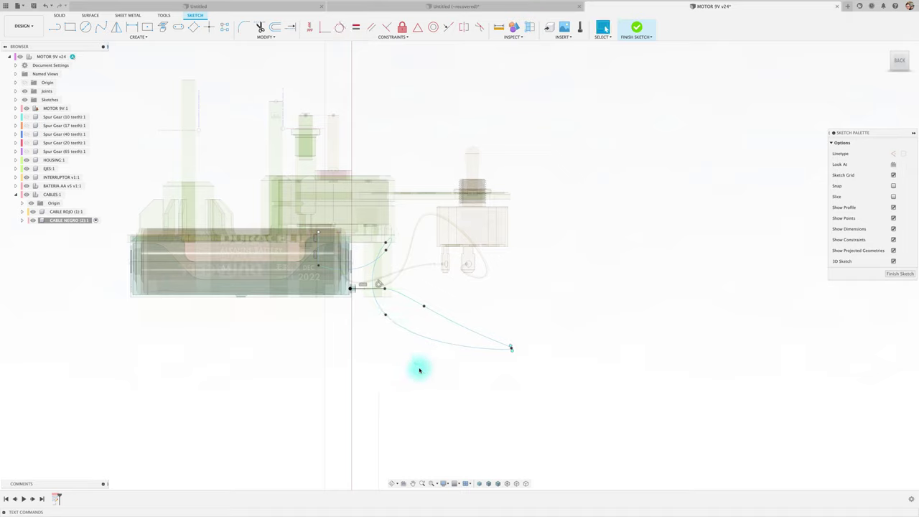
pyautogui.click(385, 317)
pyautogui.press('m')
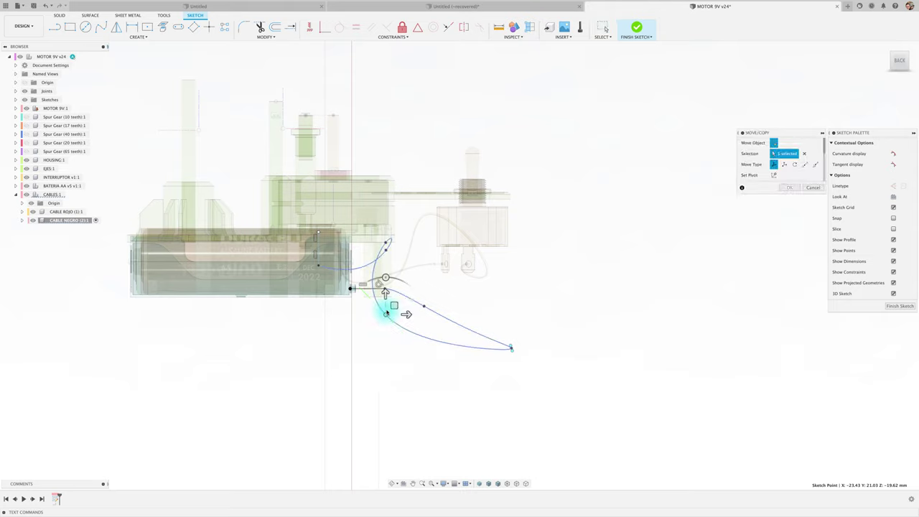
pyautogui.moveTo(385, 297); pyautogui.dragTo(385, 271)
pyautogui.click(512, 350)
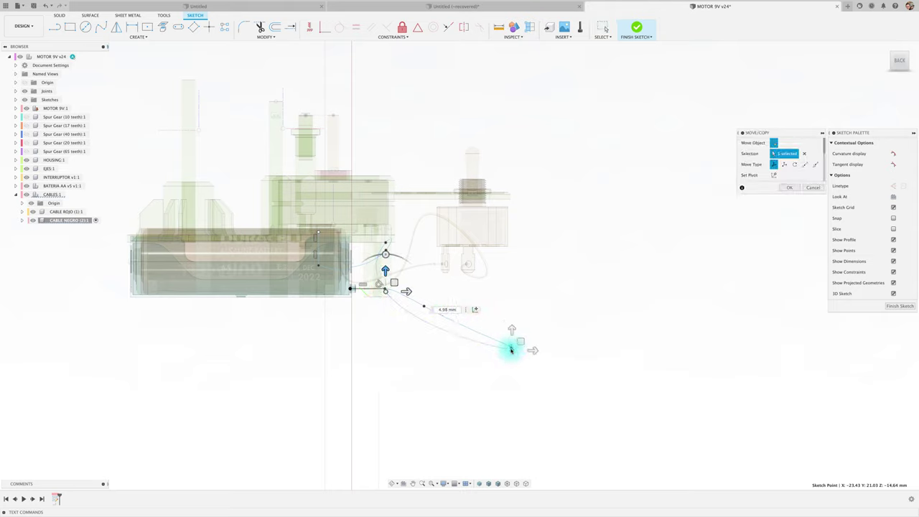
pyautogui.click(790, 188)
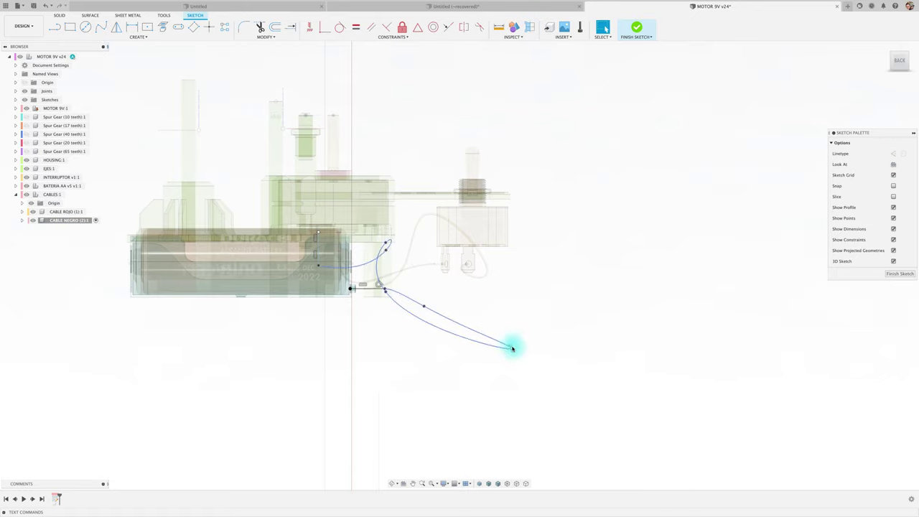
# Step: Move the lower spline point 4.13 mm along X toward the motor
pyautogui.press('m')
pyautogui.moveTo(511, 349); pyautogui.dragTo(509, 211)
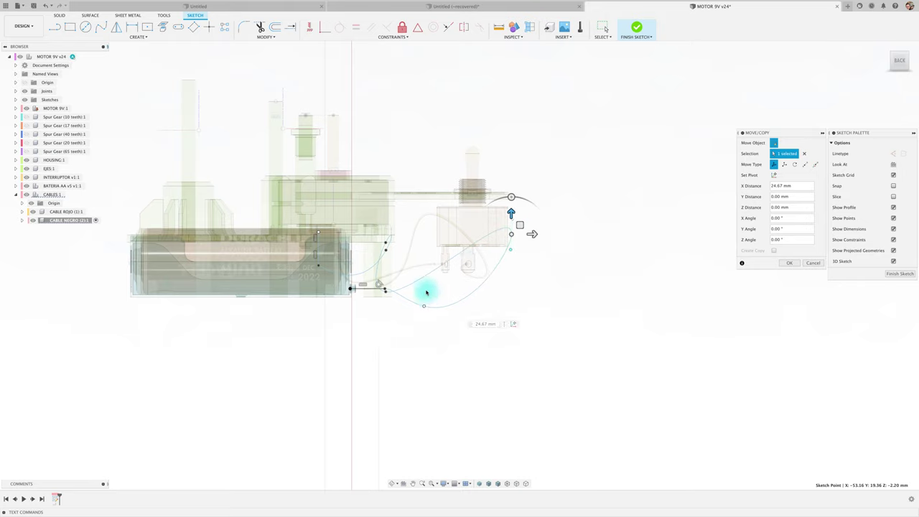
pyautogui.moveTo(424, 307); pyautogui.dragTo(423, 273)
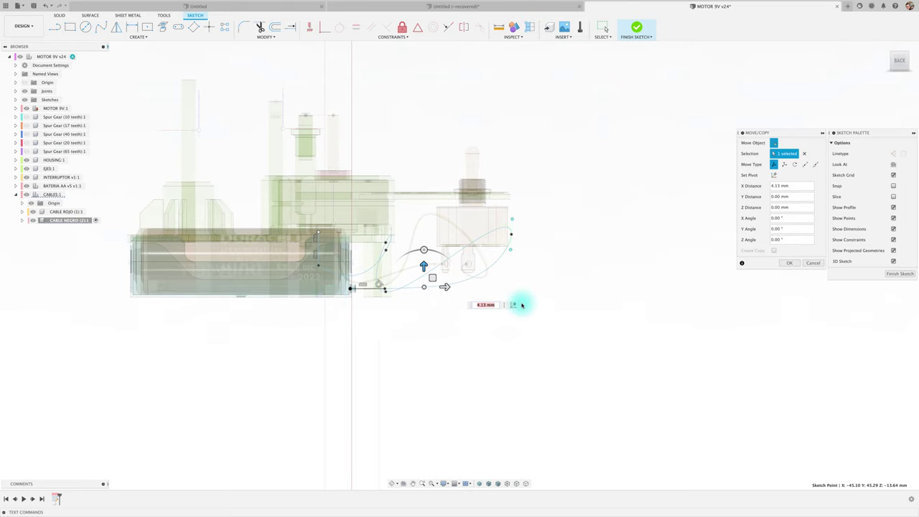
pyautogui.click(791, 264)
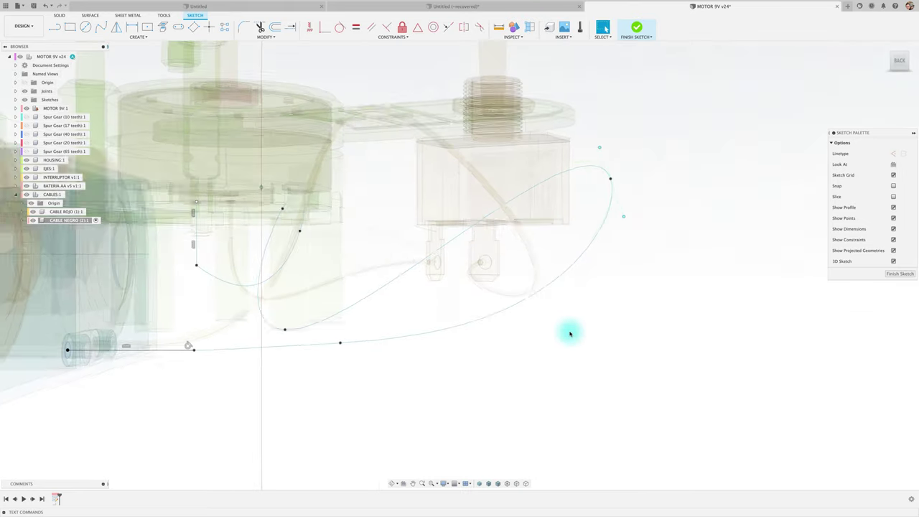
pyautogui.moveTo(570, 332)
pyautogui.keyDown('shift'); pyautogui.mouseDown(button='middle')
pyautogui.moveTo(476, 297)
pyautogui.moveTo(492, 283)
pyautogui.mouseUp(button='middle'); pyautogui.keyUp('shift')
# Step: Make the spline end coincident with the motor's short line and finish the cable sketch
pyautogui.click(339, 29)
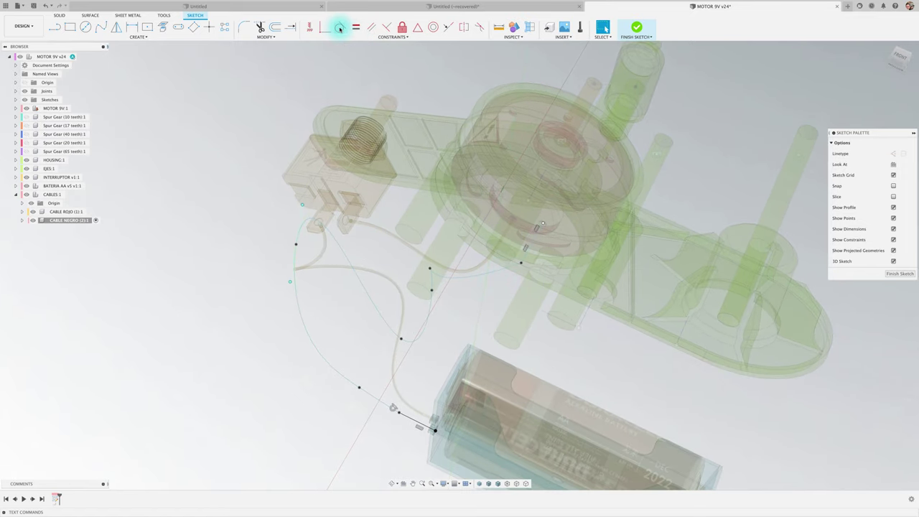
pyautogui.click(511, 271)
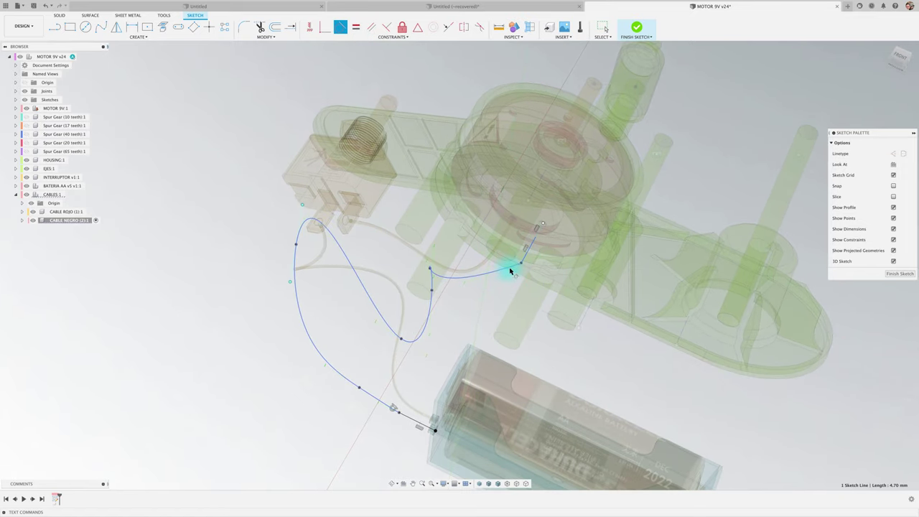
pyautogui.click(506, 275)
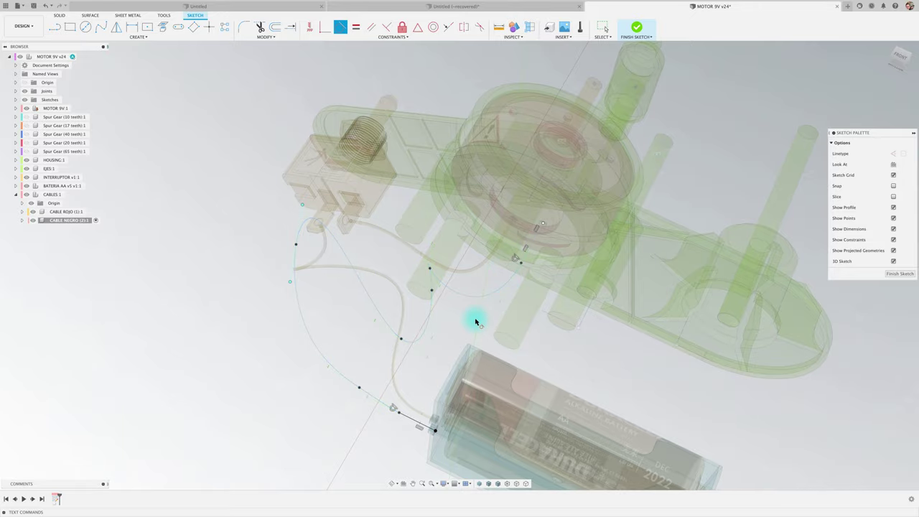
pyautogui.keyDown('shift'); pyautogui.moveTo(475, 321); pyautogui.dragTo(880, 265, button='middle'); pyautogui.keyUp('shift')
pyautogui.click(891, 275)
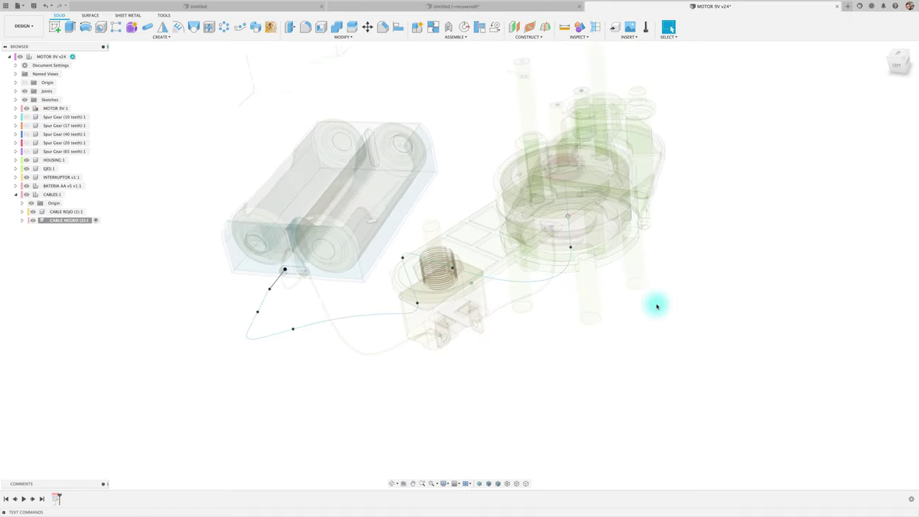
pyautogui.keyDown('shift'); pyautogui.moveTo(656, 306); pyautogui.dragTo(657, 307, button='middle'); pyautogui.keyUp('shift')
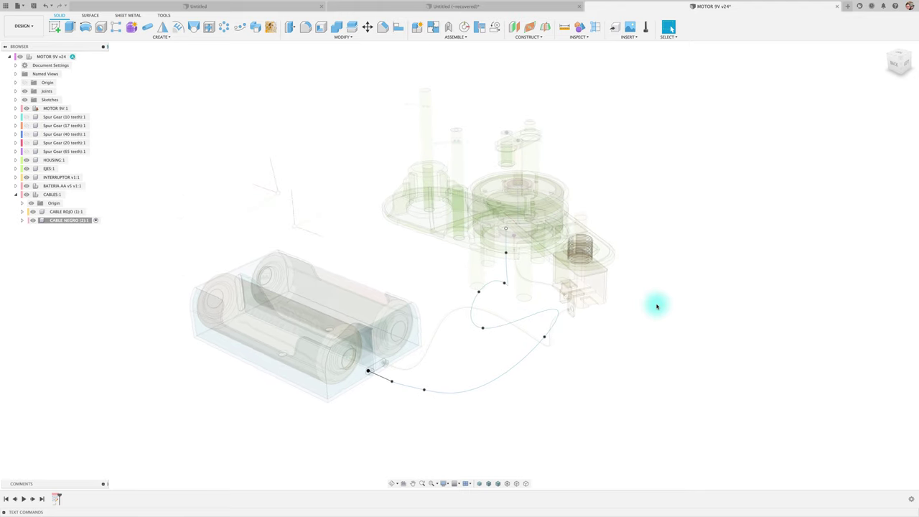
# Step: Pipe the black-cable spline with a 0.5 mm circular section
pyautogui.click(147, 28)
pyautogui.click(467, 392)
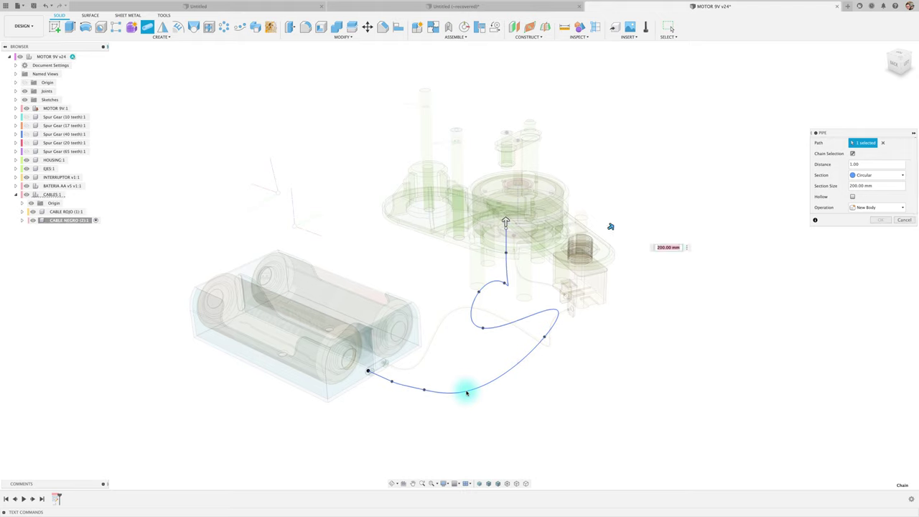
pyautogui.moveTo(876, 186)
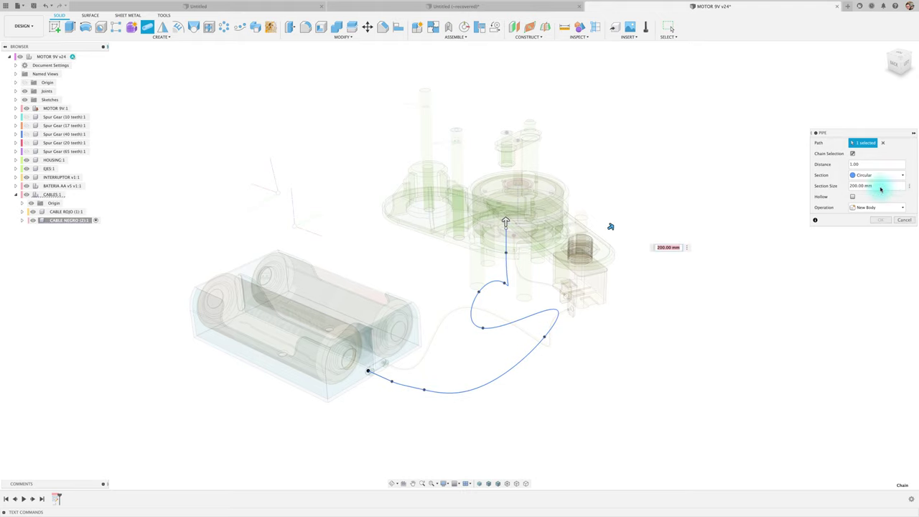
pyautogui.doubleClick(855, 185)
pyautogui.write('0.5')
pyautogui.press('Return')
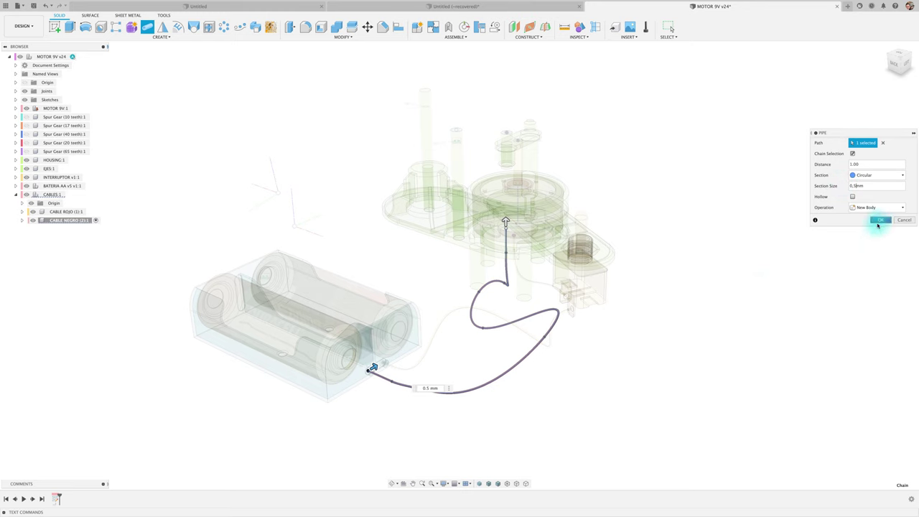
pyautogui.scroll(2, 790, 259)
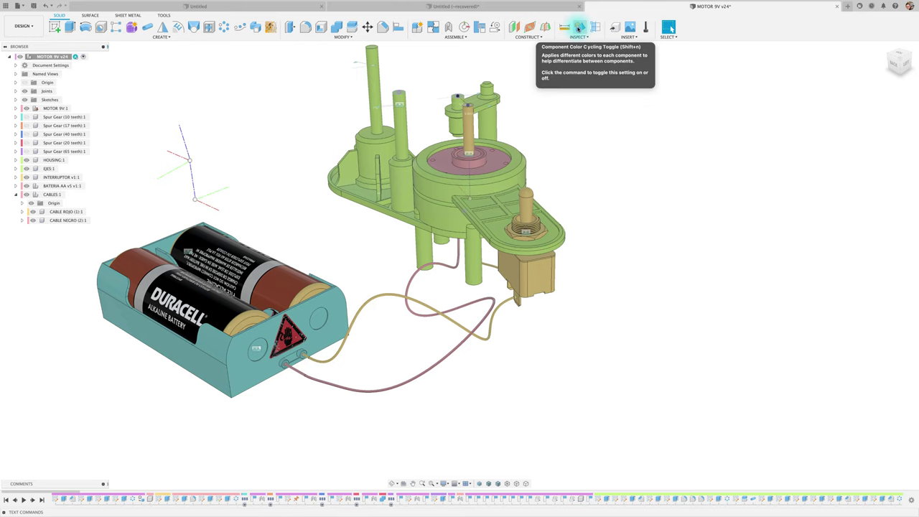
# Step: Turn off component colour cycling and copy the PEEK plastic appearance into the design
pyautogui.click(579, 28)
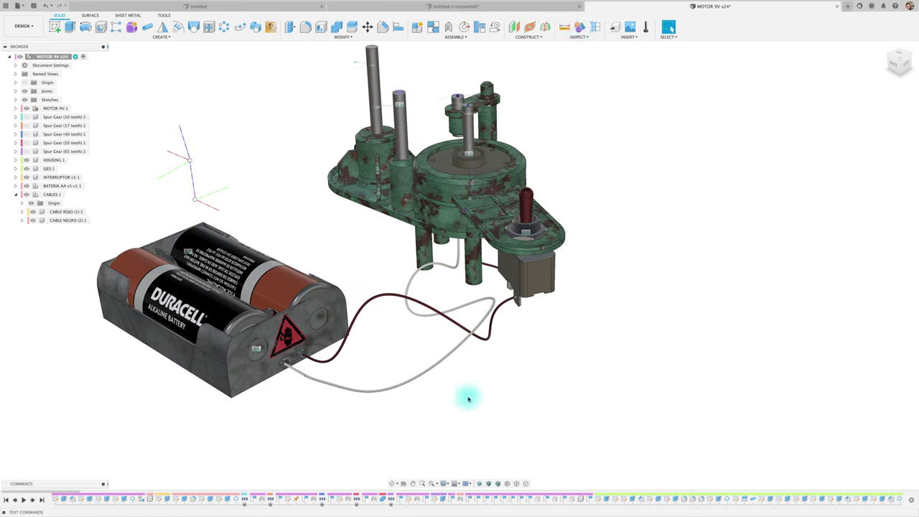
pyautogui.press('a')
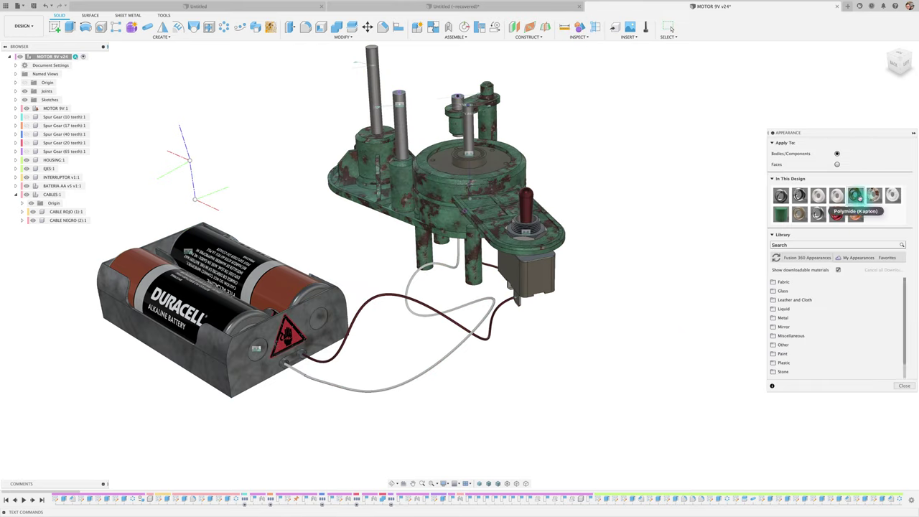
pyautogui.click(783, 364)
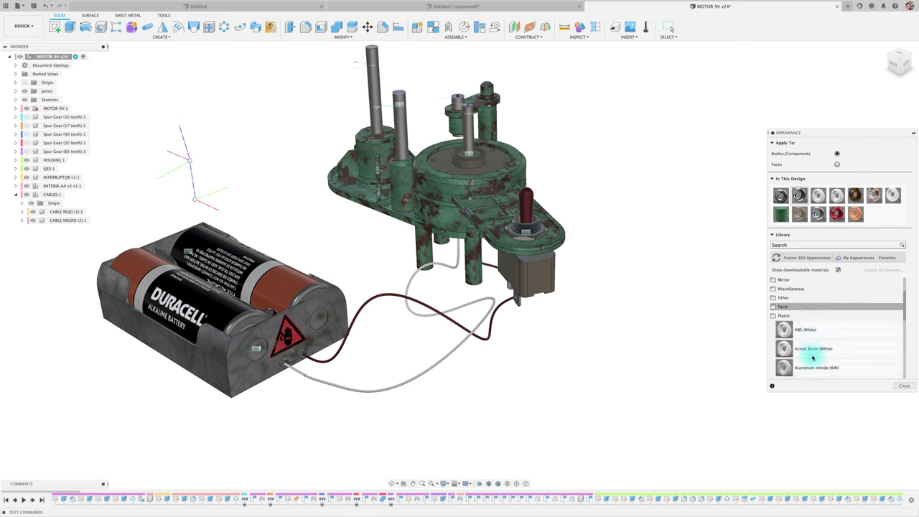
pyautogui.scroll(-3, 812, 355)
pyautogui.scroll(-3, 813, 357)
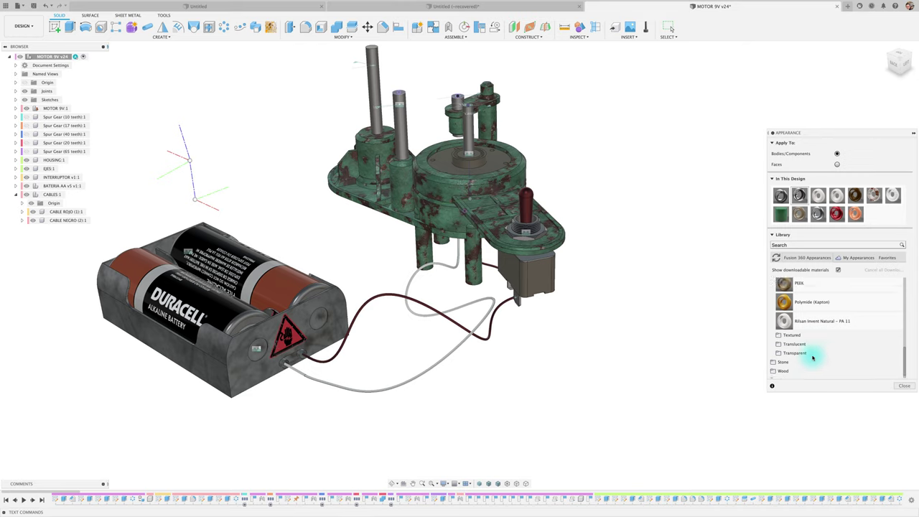
pyautogui.scroll(2, 794, 337)
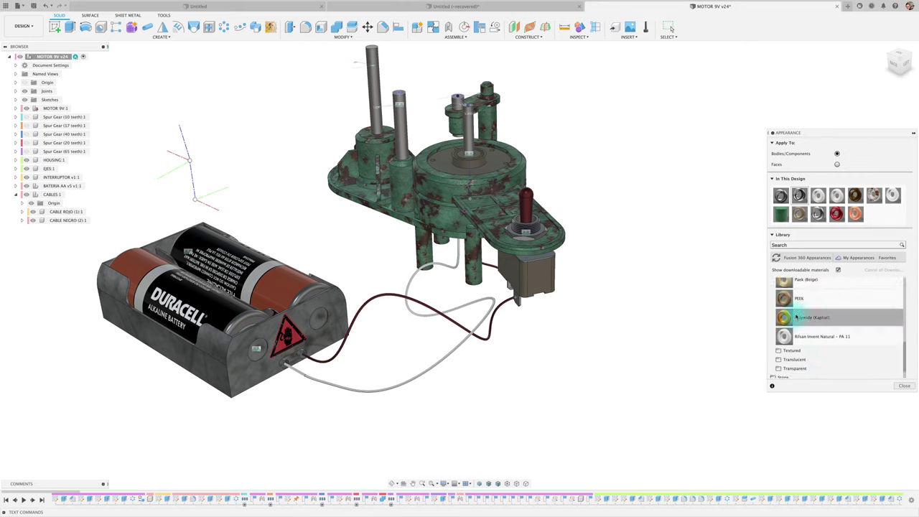
pyautogui.moveTo(793, 335); pyautogui.dragTo(870, 218)
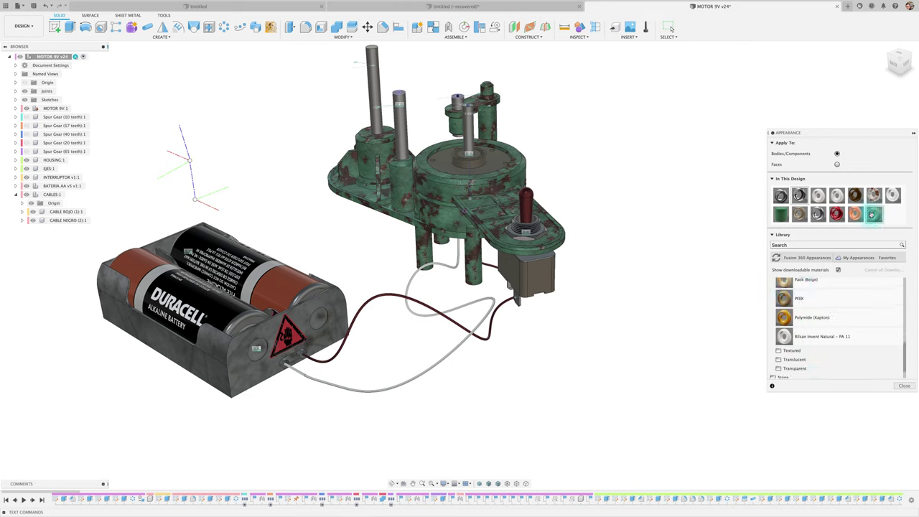
# Step: Darken the PEEK appearance to near-black and apply it to the cable pipe
pyautogui.doubleClick(872, 214)
pyautogui.moveTo(760, 195)
pyautogui.mouseDown()
pyautogui.moveTo(721, 191)
pyautogui.moveTo(711, 201)
pyautogui.mouseUp()
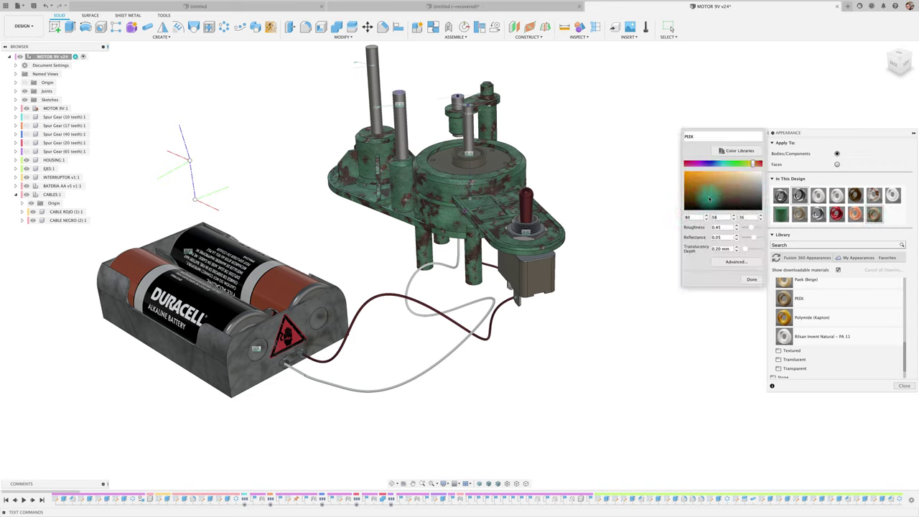
pyautogui.click(875, 214)
pyautogui.moveTo(874, 215)
pyautogui.mouseDown()
pyautogui.moveTo(464, 352)
pyautogui.moveTo(471, 363)
pyautogui.mouseUp()
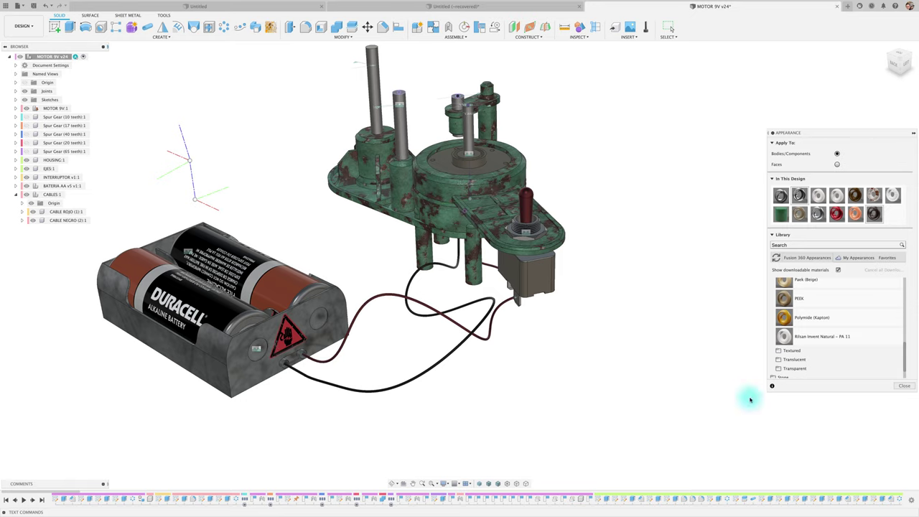
pyautogui.click(902, 386)
pyautogui.keyDown('shift'); pyautogui.moveTo(597, 326); pyautogui.dragTo(165, 157, button='middle'); pyautogui.keyUp('shift')
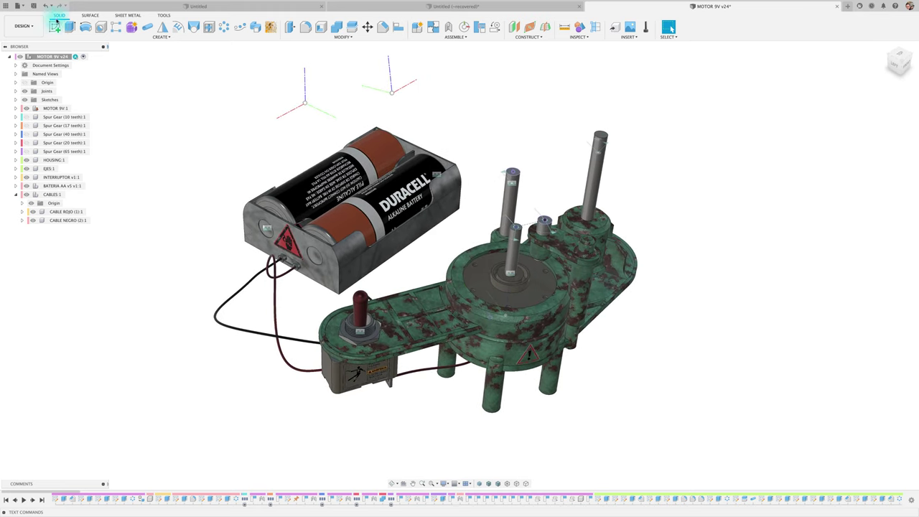
# Step: Switch to the Render workspace and reposition the scene environment so the model sits on the ground
pyautogui.click(21, 26)
pyautogui.click(23, 69)
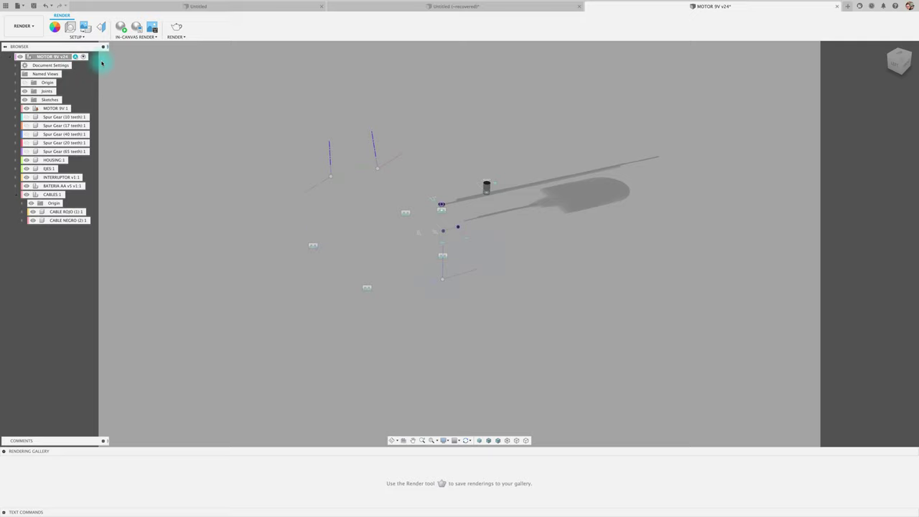
pyautogui.click(70, 27)
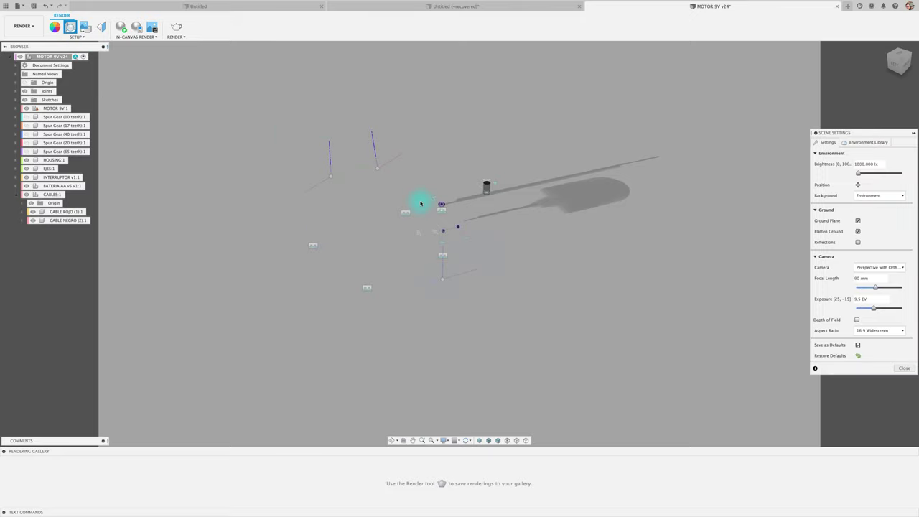
pyautogui.click(858, 185)
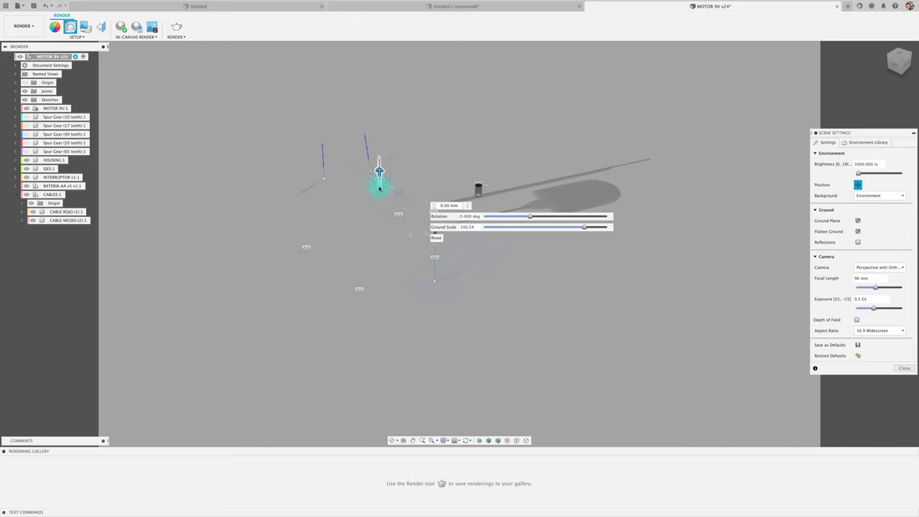
pyautogui.moveTo(382, 177); pyautogui.dragTo(382, 263)
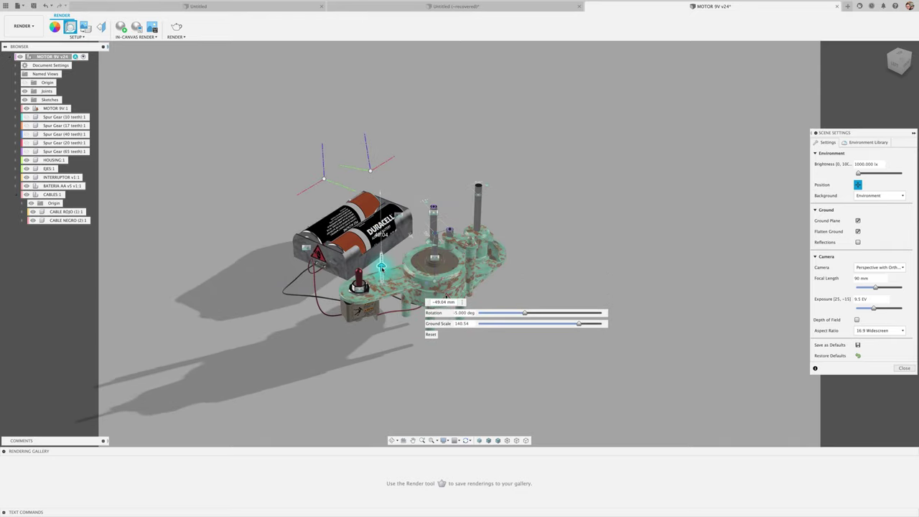
pyautogui.click(431, 328)
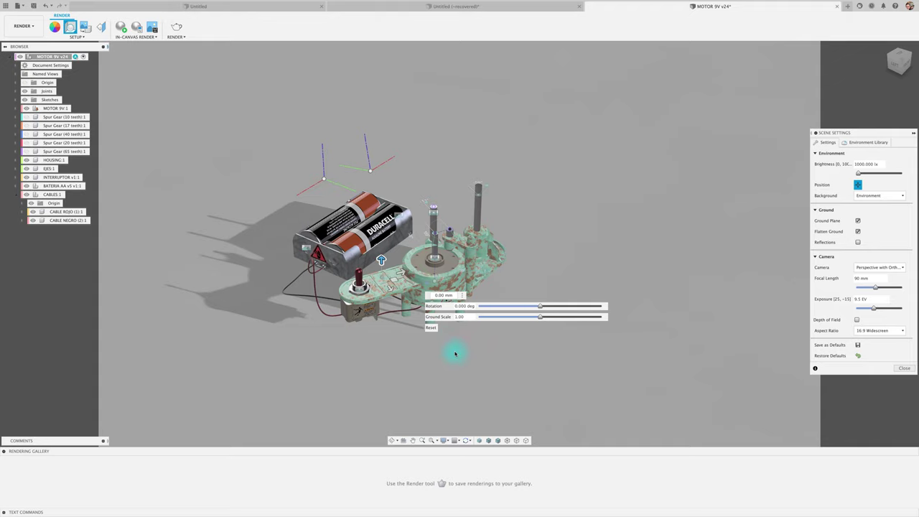
pyautogui.keyDown('shift'); pyautogui.moveTo(451, 340); pyautogui.dragTo(429, 317, button='middle'); pyautogui.keyUp('shift')
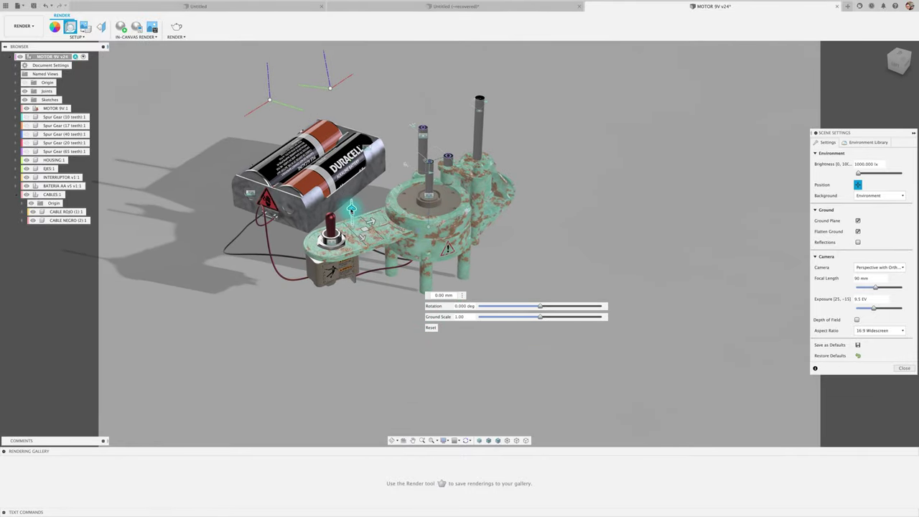
# Step: Nudge the ground offset and rotate the environment to cast long shadows
pyautogui.moveTo(351, 210); pyautogui.dragTo(351, 207)
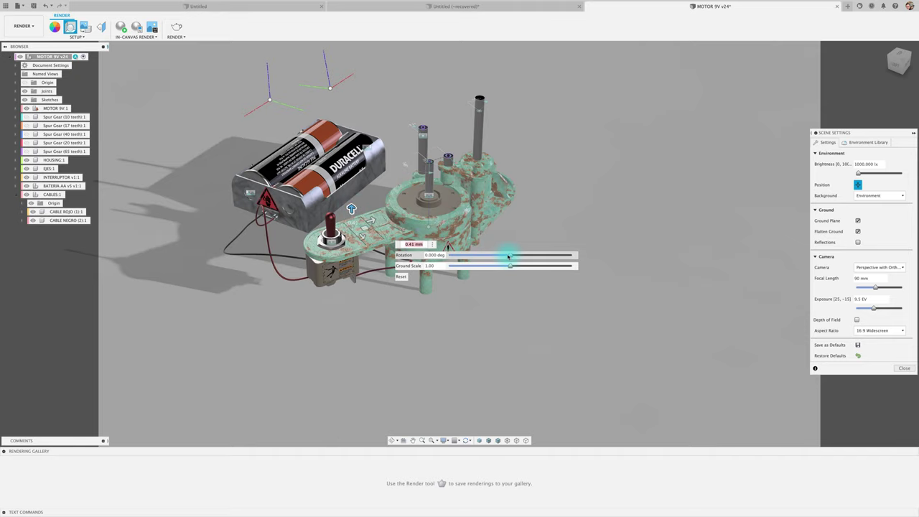
pyautogui.moveTo(509, 256); pyautogui.dragTo(588, 263)
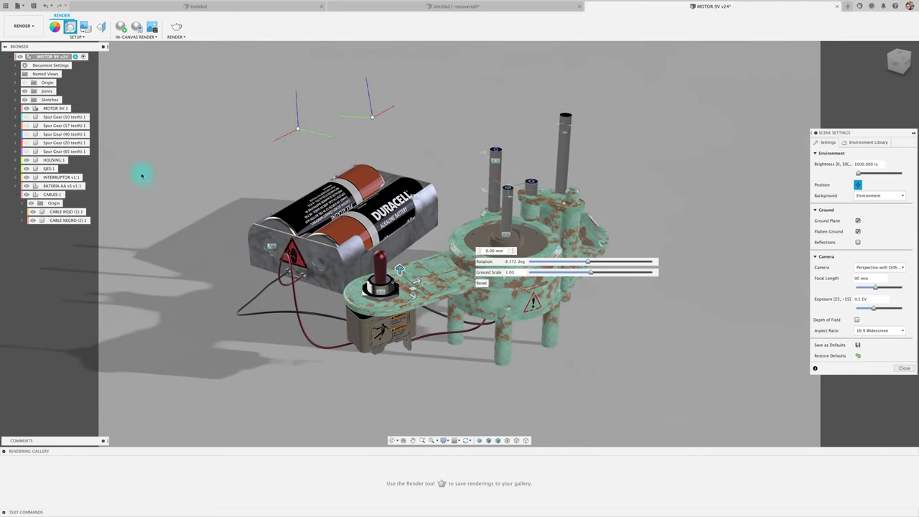
pyautogui.click(25, 150)
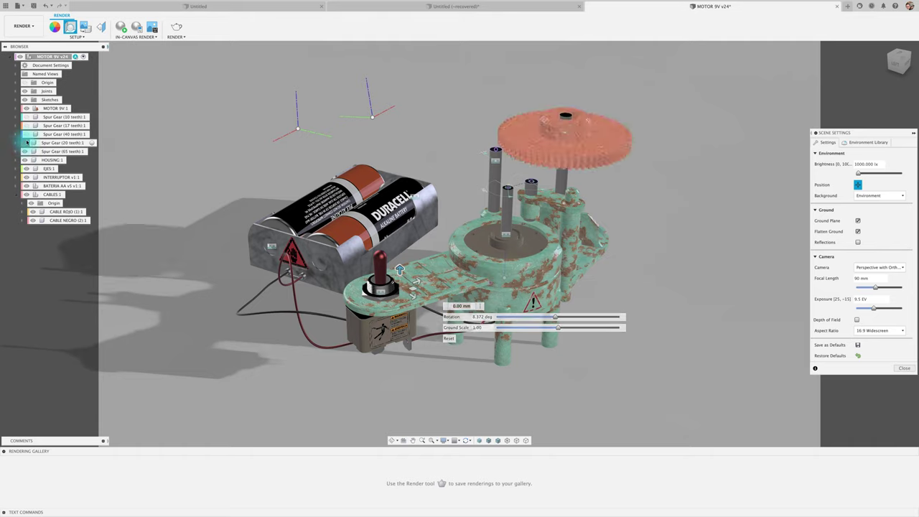
pyautogui.click(25, 142)
pyautogui.click(25, 134)
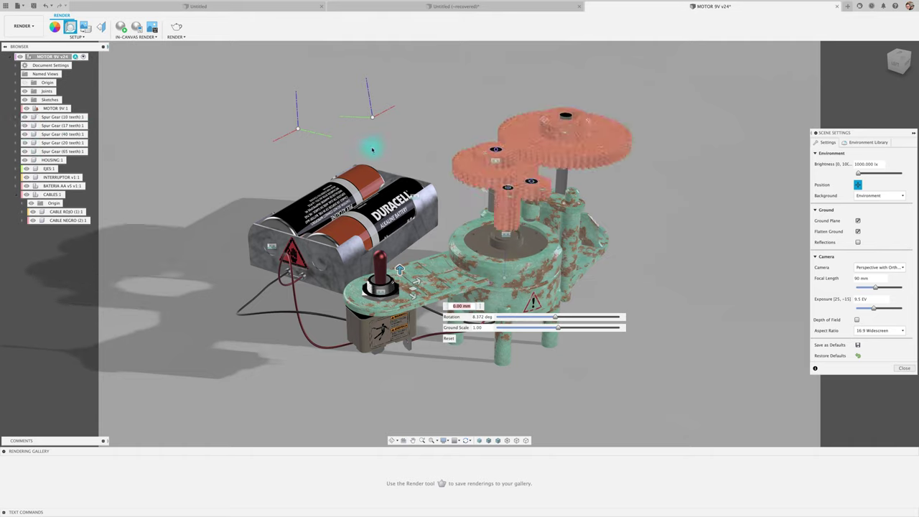
pyautogui.click(903, 369)
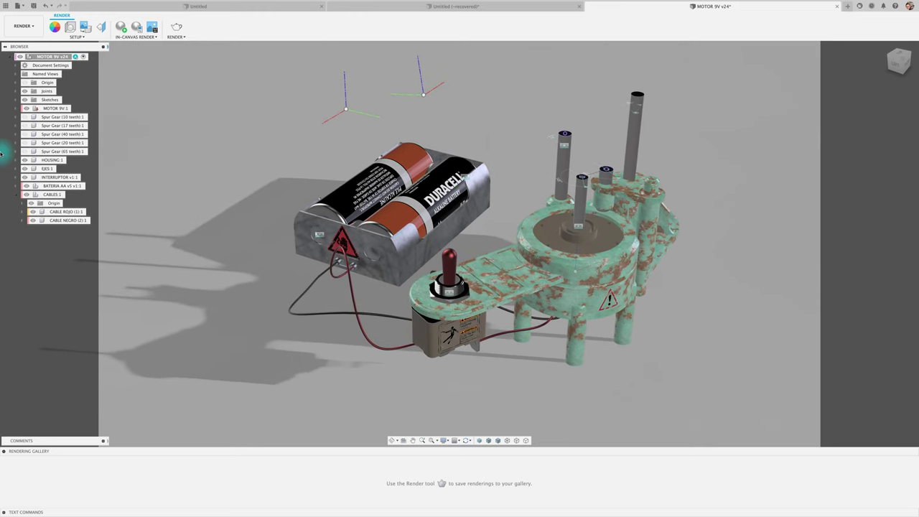
# Step: Show the three Spur Gear components and start the in-canvas render
pyautogui.click(24, 151)
pyautogui.click(25, 134)
pyautogui.click(25, 125)
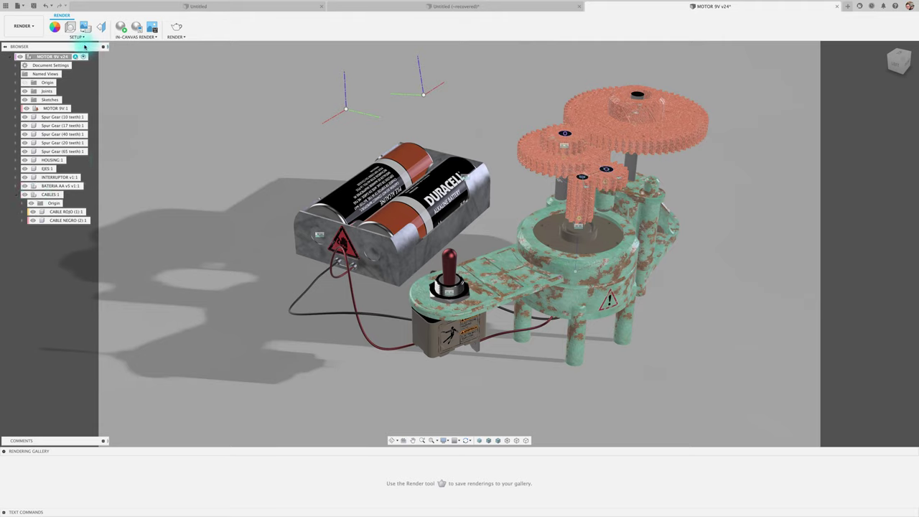
pyautogui.click(120, 28)
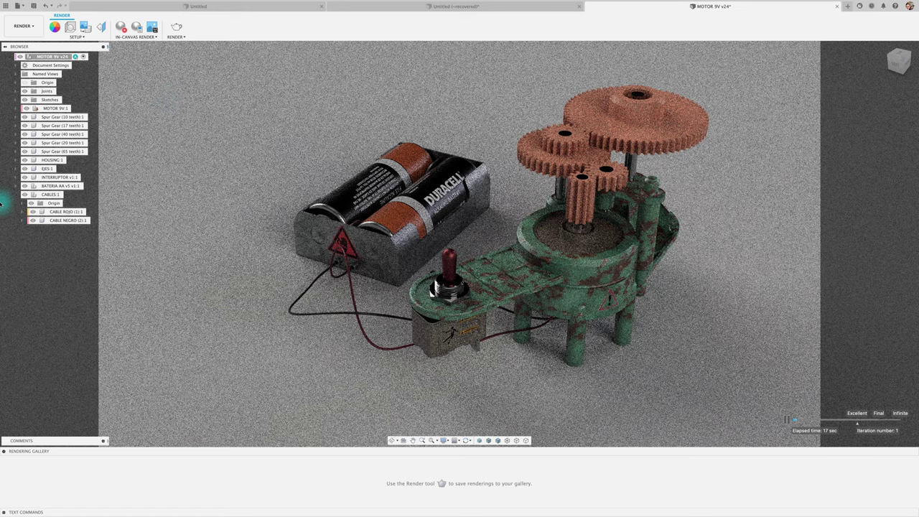
# Step: Collapse the Rendering Gallery so the in-canvas render fills the larger viewport
pyautogui.click(4, 452)
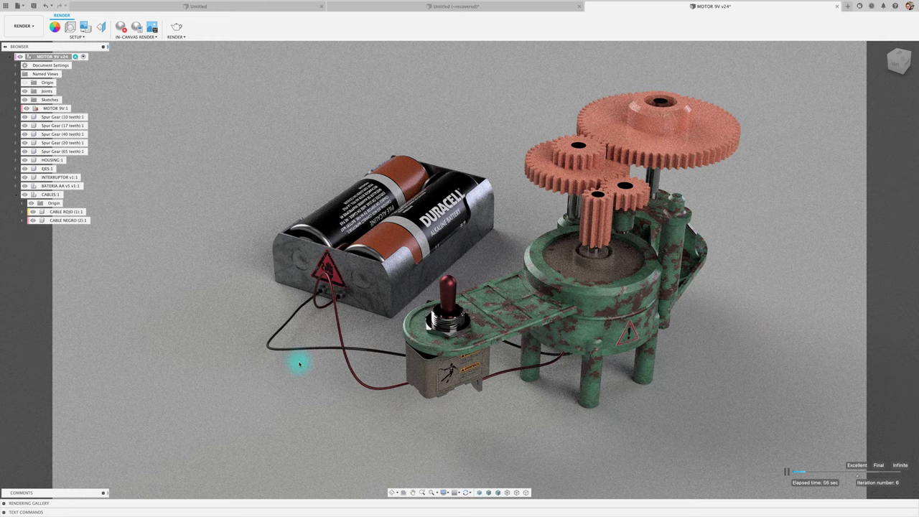
# Step: Nudge the gear-motor assembly's view slightly to improve the render composition
pyautogui.keyDown('shift'); pyautogui.moveTo(487, 277); pyautogui.dragTo(488, 278, button='middle'); pyautogui.keyUp('shift')
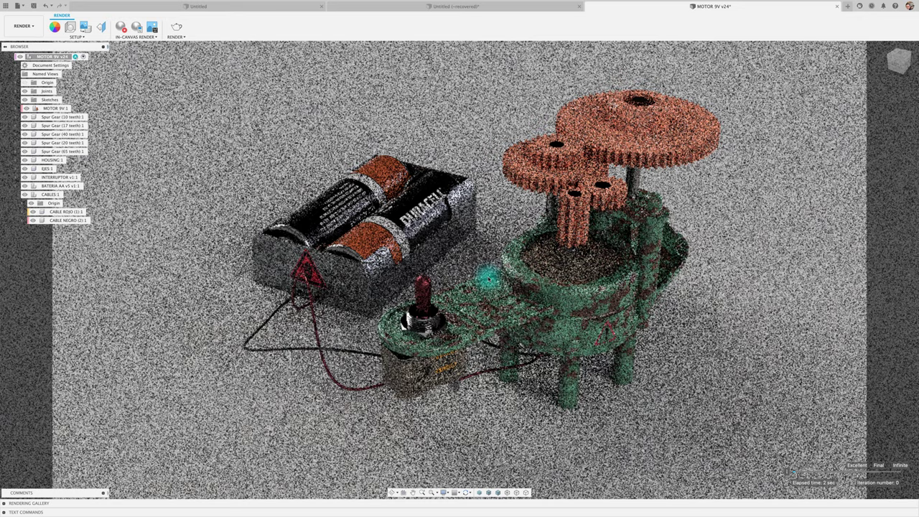